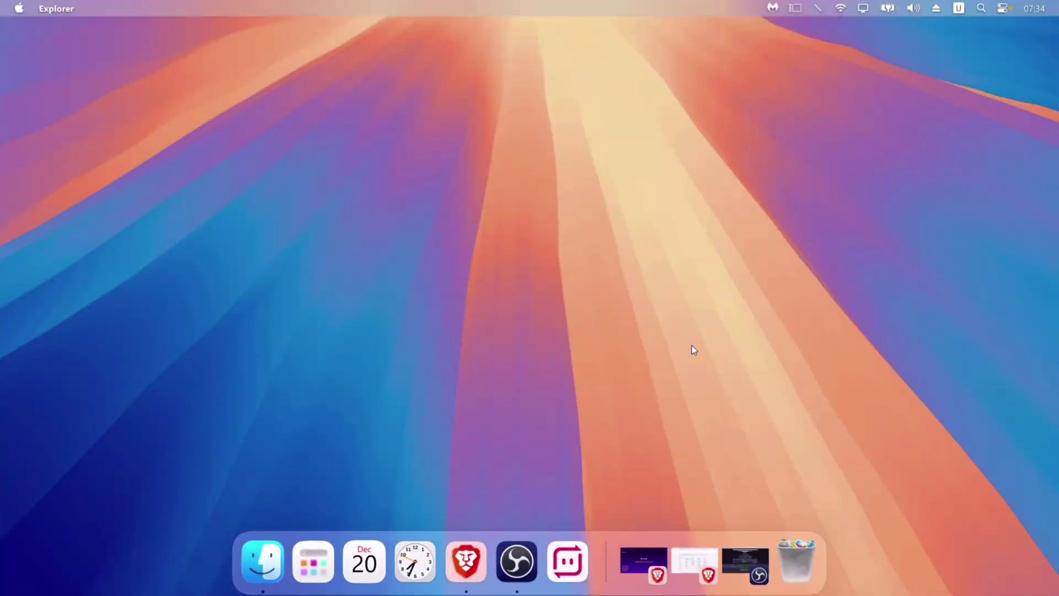
Search for sidestore in the Brave private window and open the Get Started prerequisites docs
{"action": "mouse_move", "coordinate": [444, 543]}
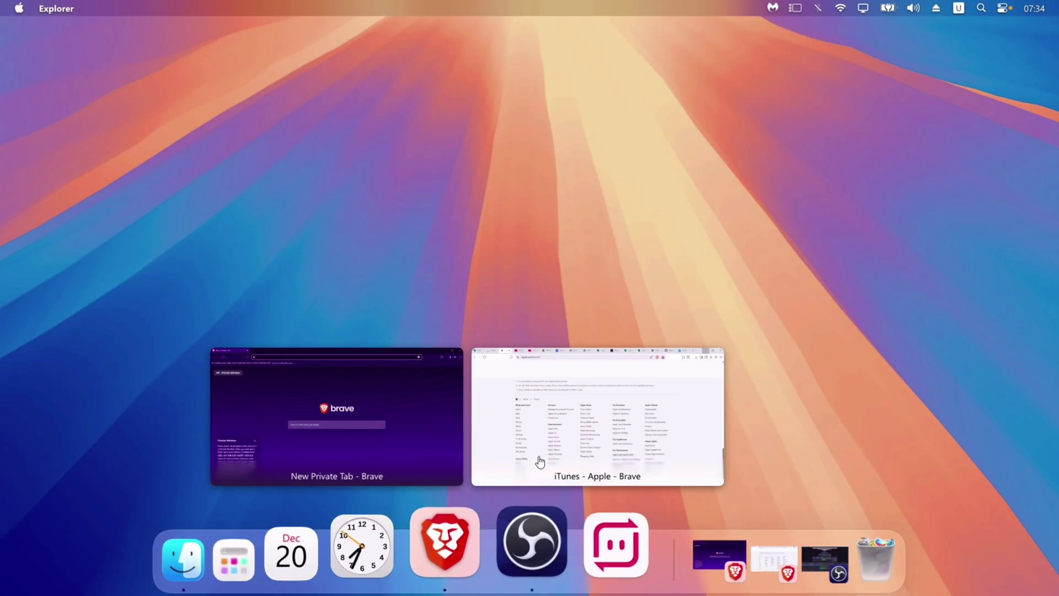
{"action": "left_click", "coordinate": [415, 432]}
{"action": "type", "text": "sidestore.io"}
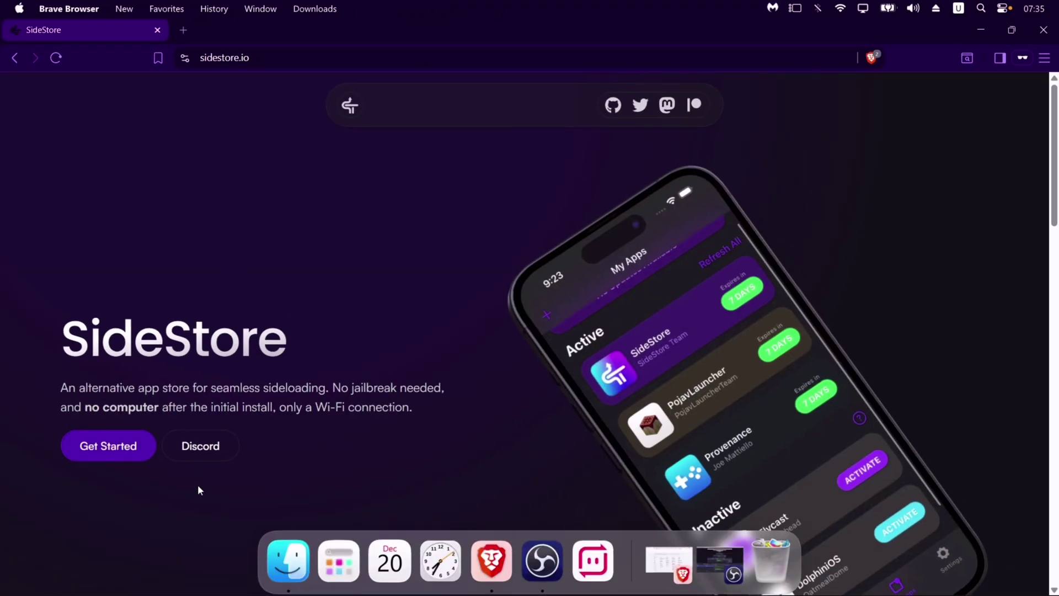
{"action": "left_click", "coordinate": [103, 456]}
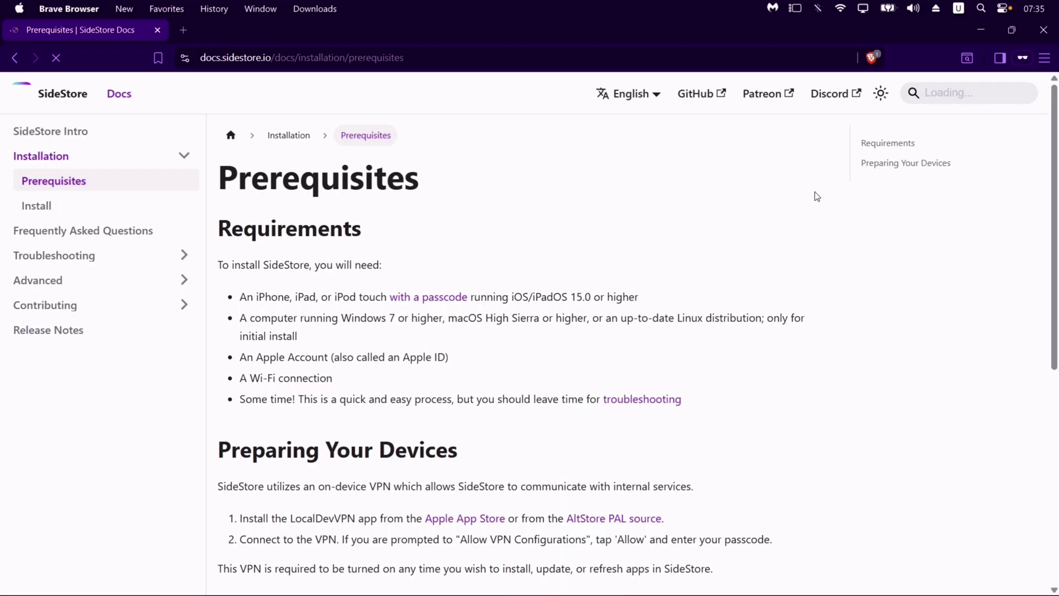
Scroll to the Windows instructions and expand the 'Most versions of Windows are 64-bit' note
{"action": "scroll", "coordinate": [817, 196], "scroll_direction": "down", "scroll_amount": 5}
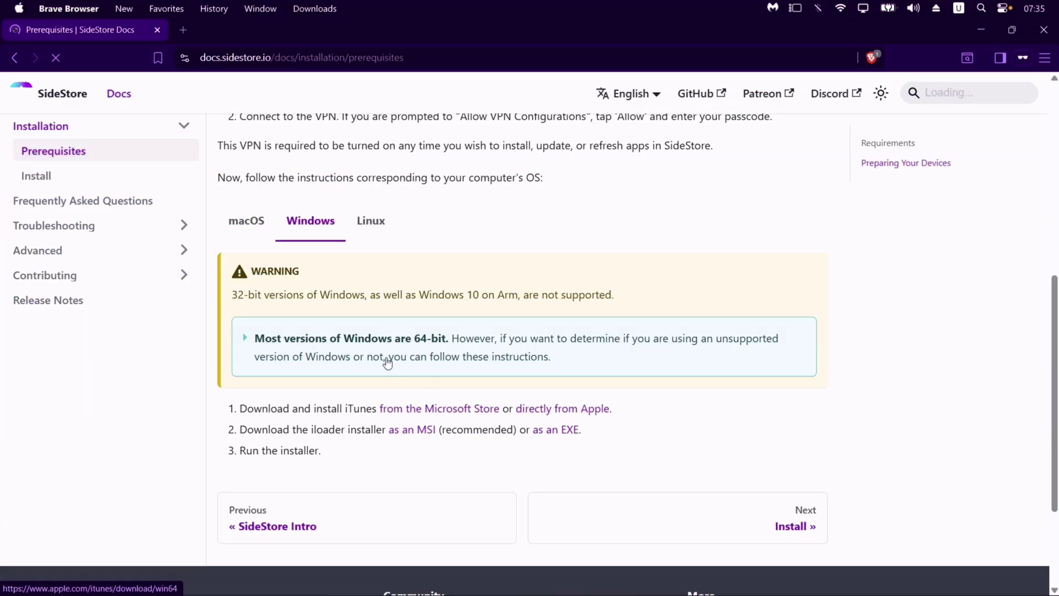
{"action": "left_click", "coordinate": [245, 339]}
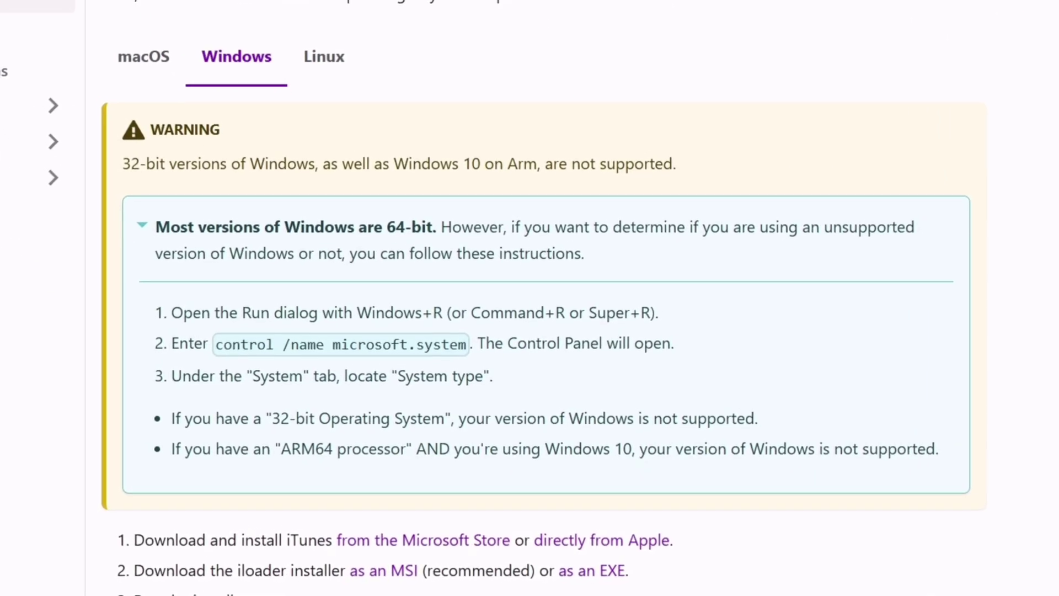
Search Windows Settings for 'device spe' and open Device specifications to check the 64-bit system type
{"action": "key", "text": "super"}
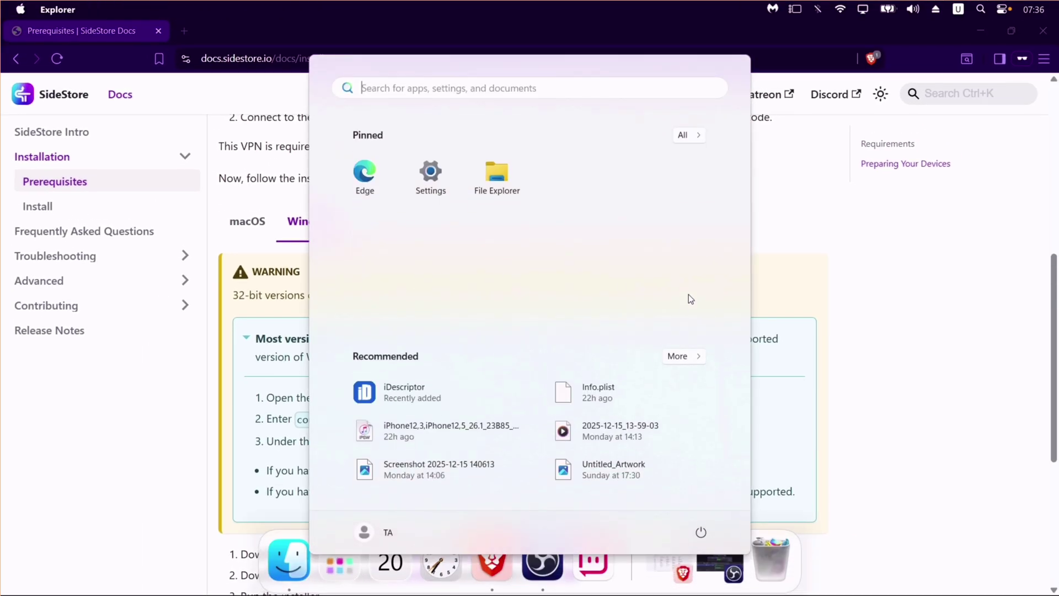
{"action": "left_click", "coordinate": [432, 176]}
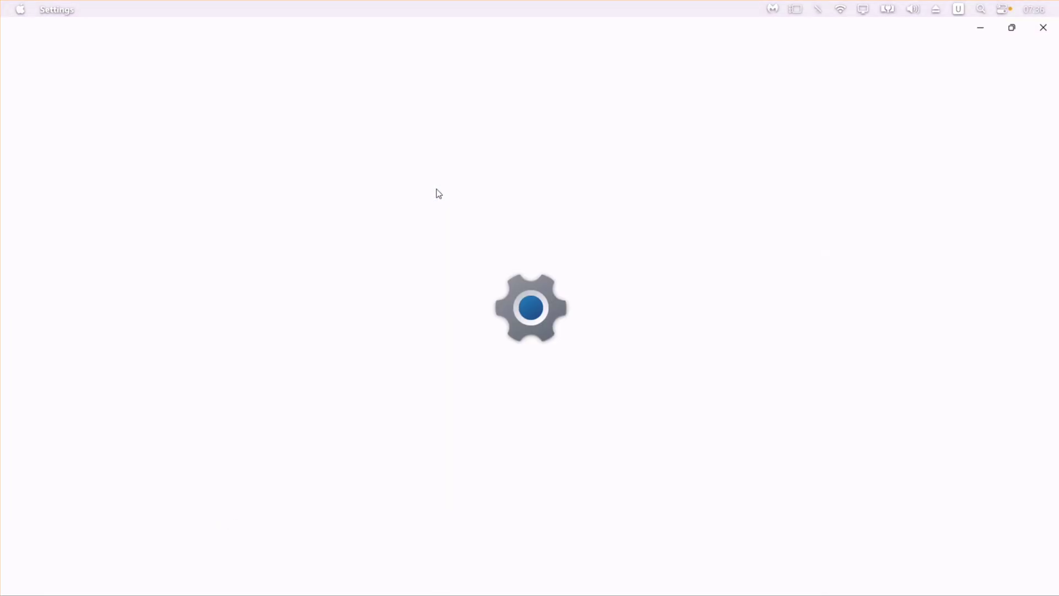
{"action": "type", "text": "dev"}
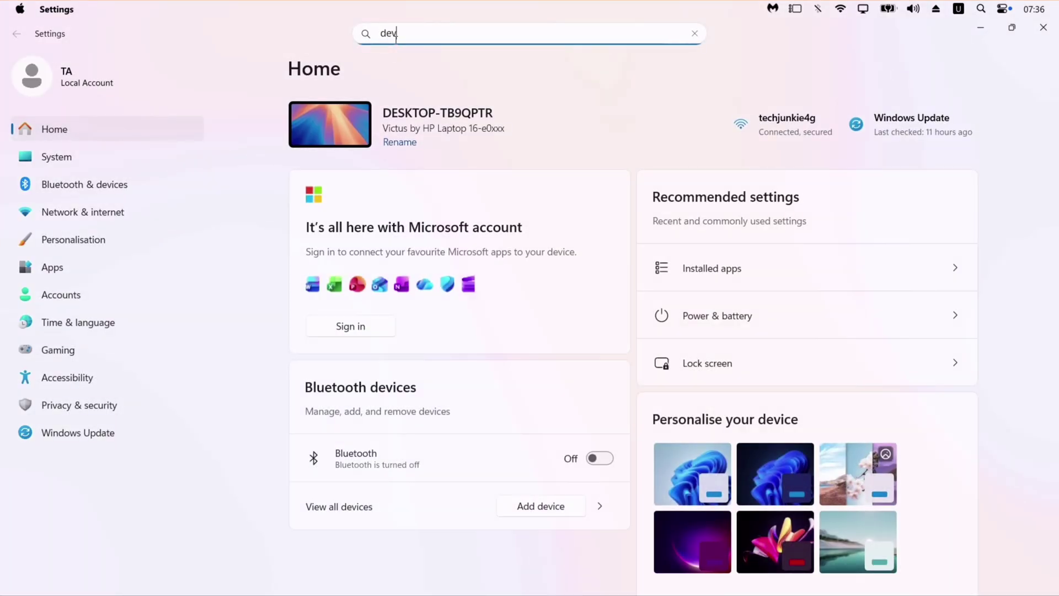
{"action": "type", "text": "ice spe"}
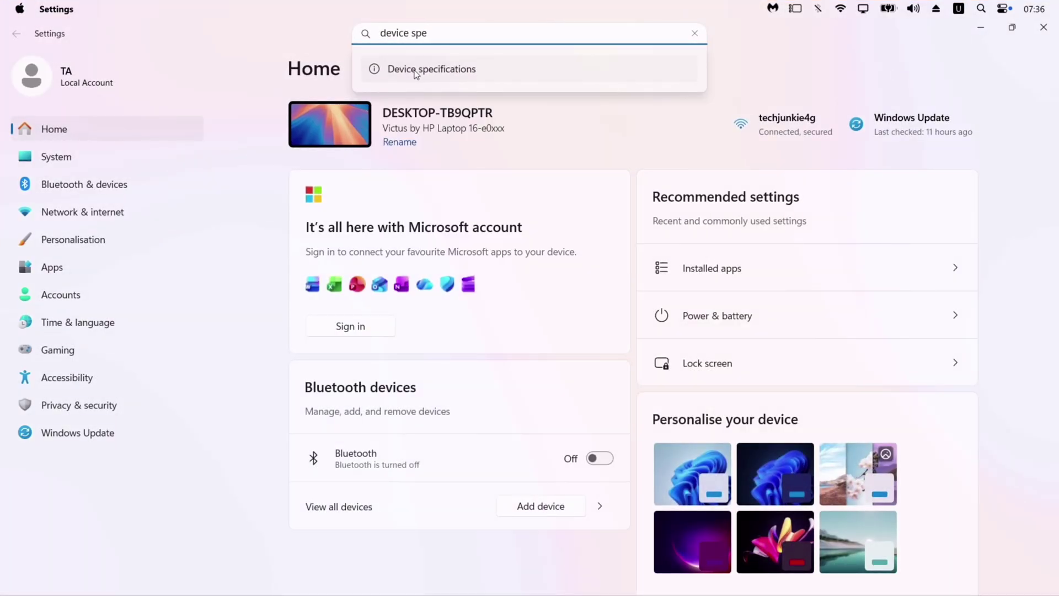
{"action": "left_click", "coordinate": [416, 70]}
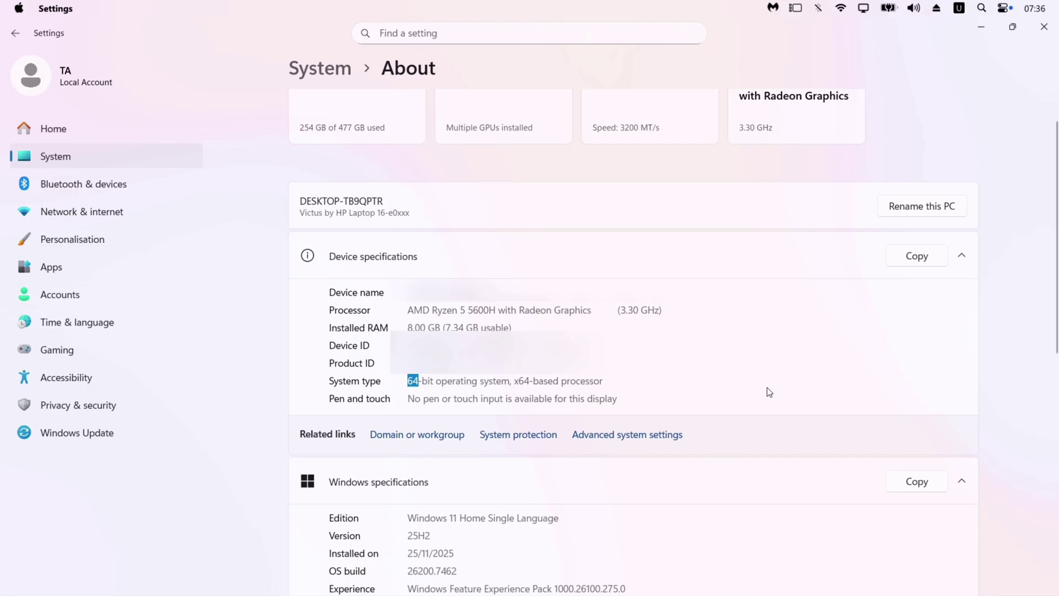
Download the iTunes installer from Apple and the iloader-windows-x64.msi installer to Downloads
{"action": "left_click", "coordinate": [1042, 30]}
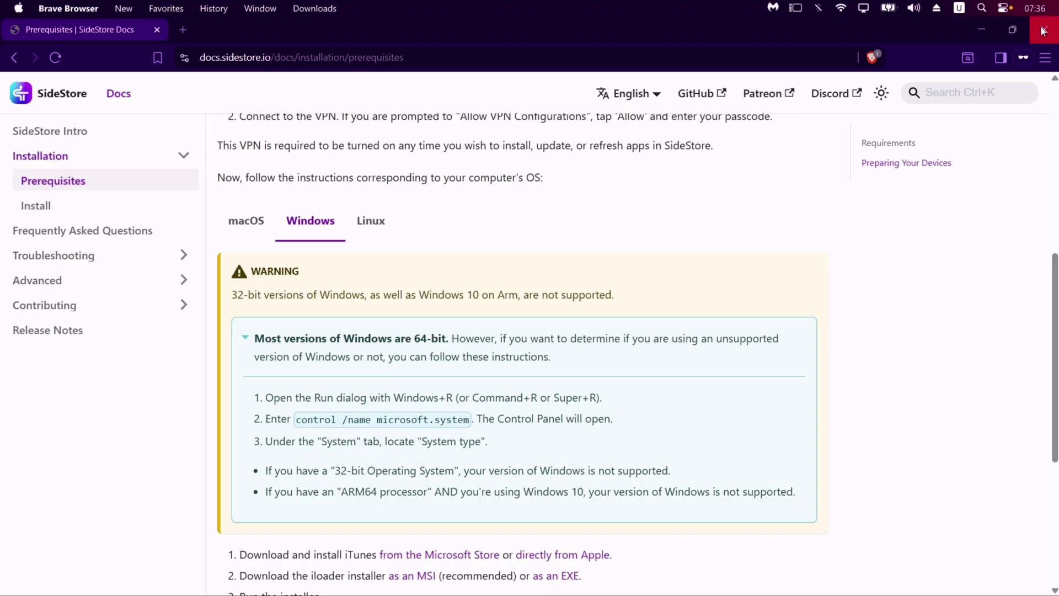
{"action": "scroll", "coordinate": [559, 375], "scroll_direction": "down", "scroll_amount": 4}
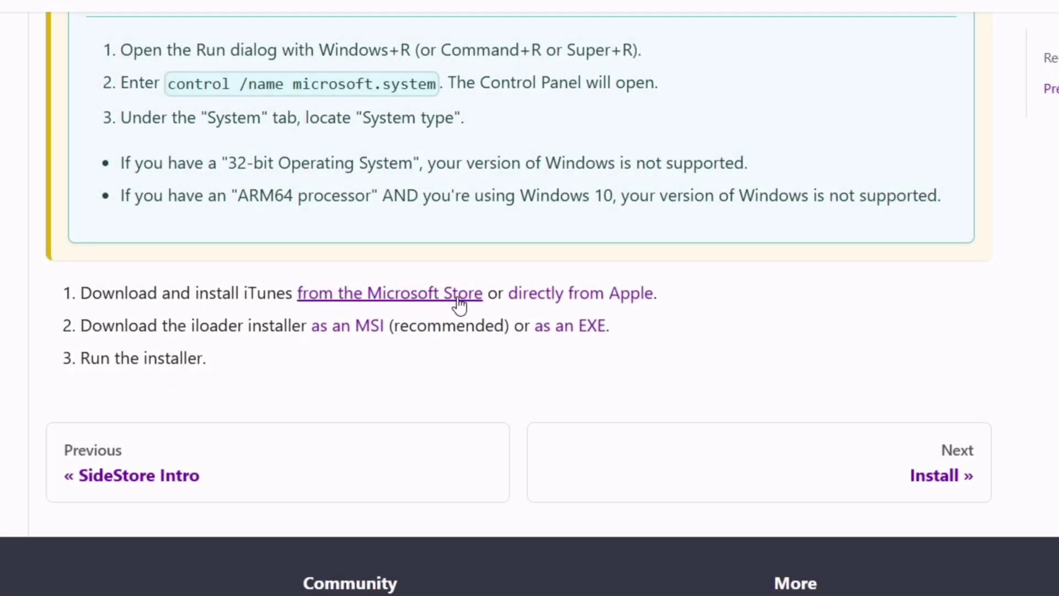
{"action": "left_click", "coordinate": [590, 298]}
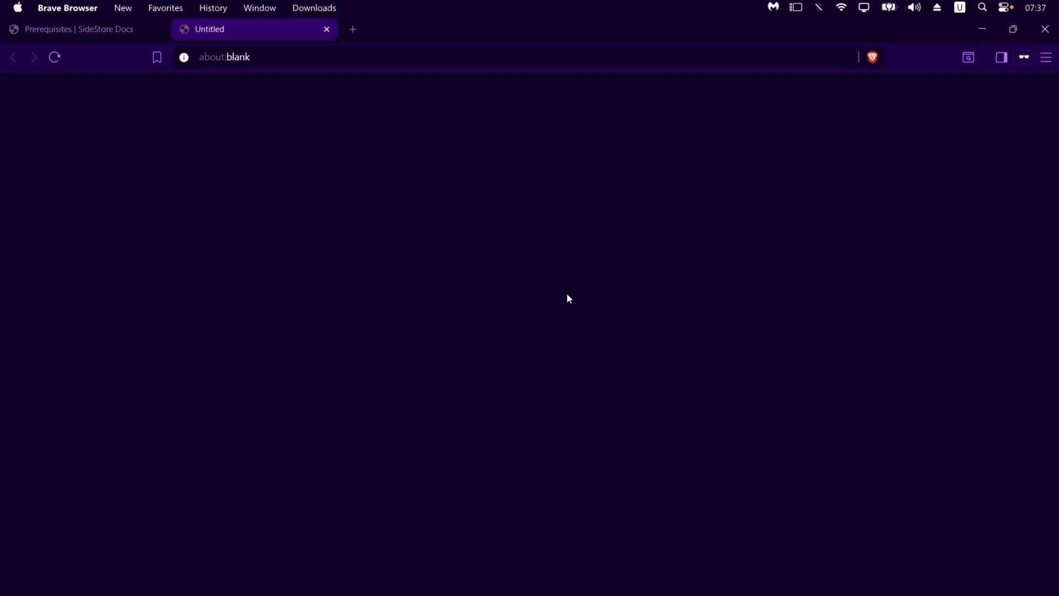
{"action": "left_click", "coordinate": [413, 322]}
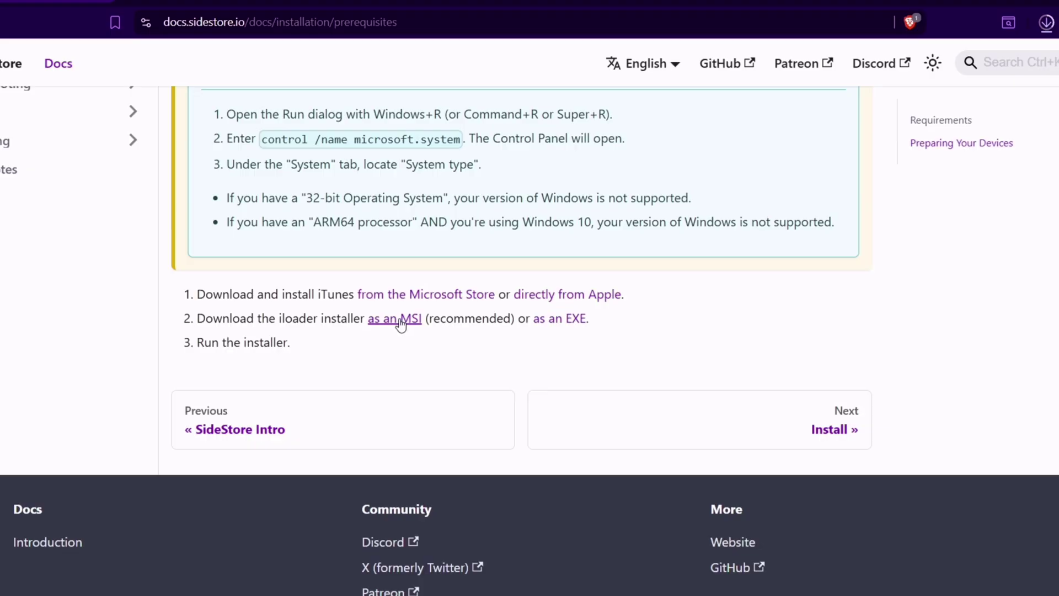
{"action": "left_click", "coordinate": [404, 322]}
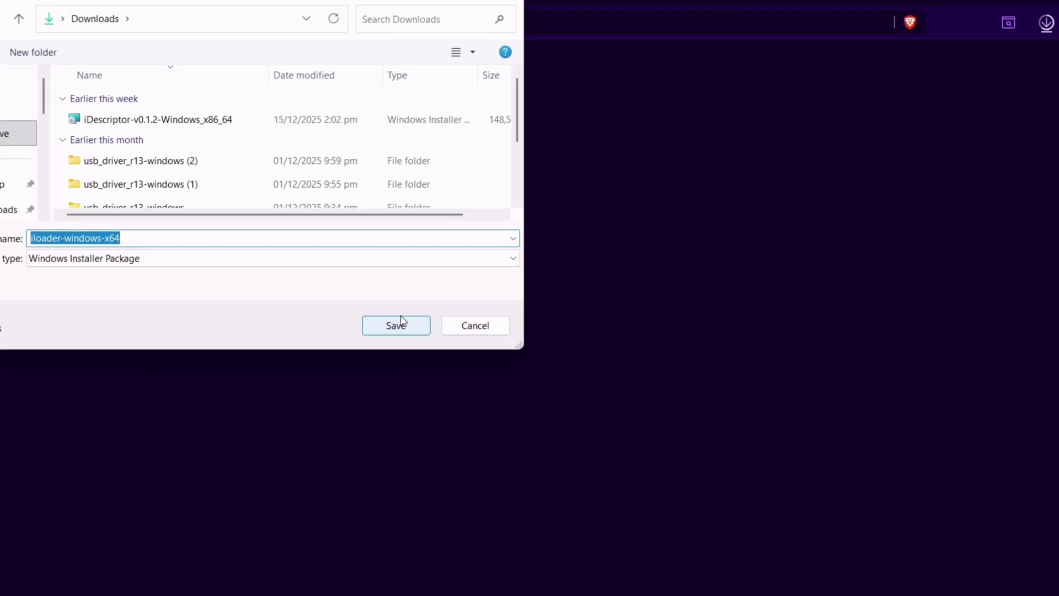
{"action": "left_click", "coordinate": [395, 328]}
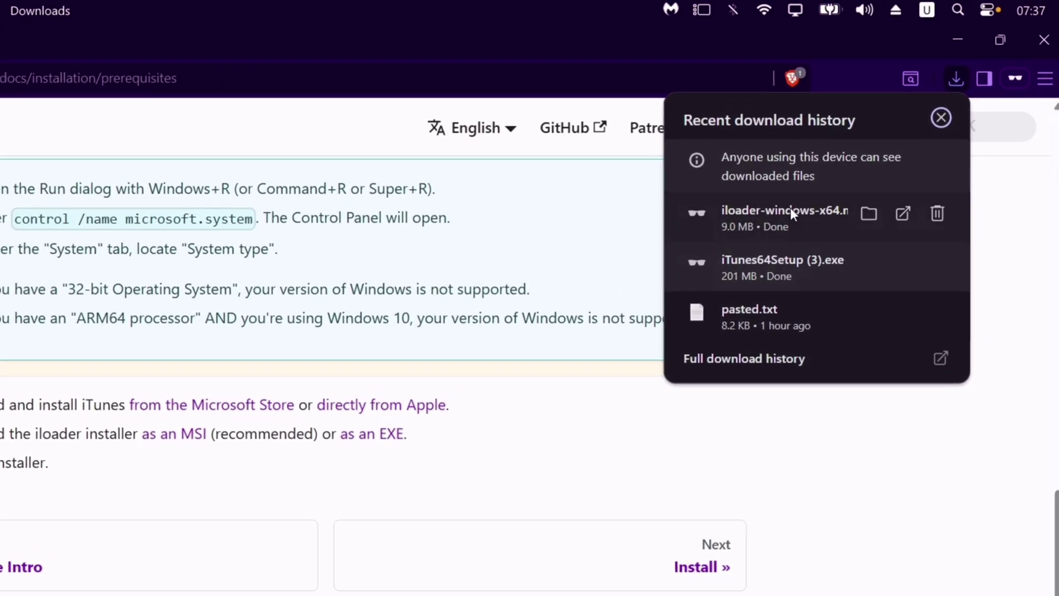
Run iTunes64Setup and complete a Repair of the existing iTunes installation
{"action": "left_click", "coordinate": [907, 260]}
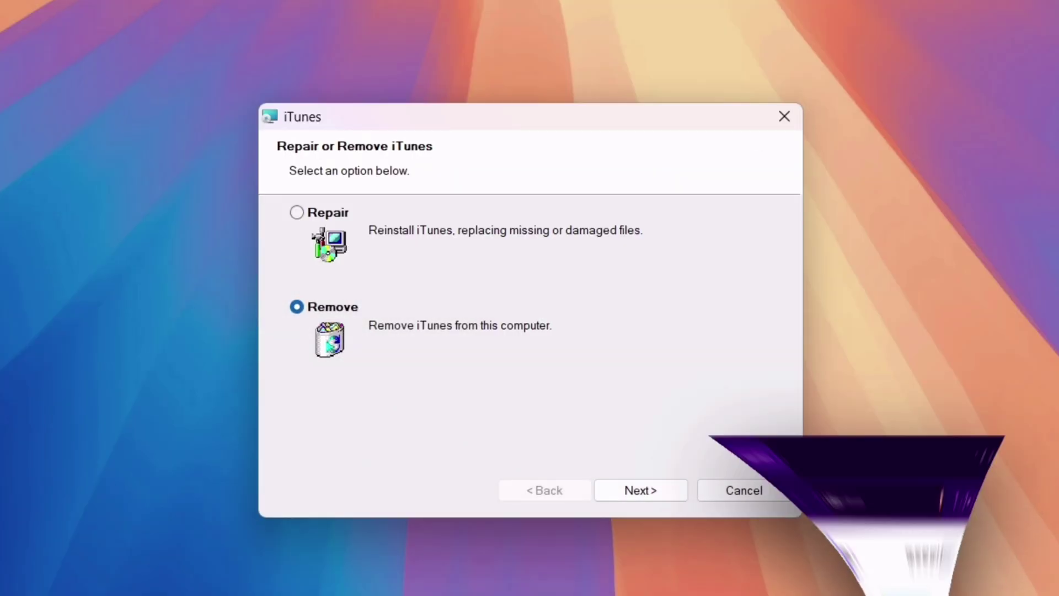
{"action": "left_click", "coordinate": [301, 213]}
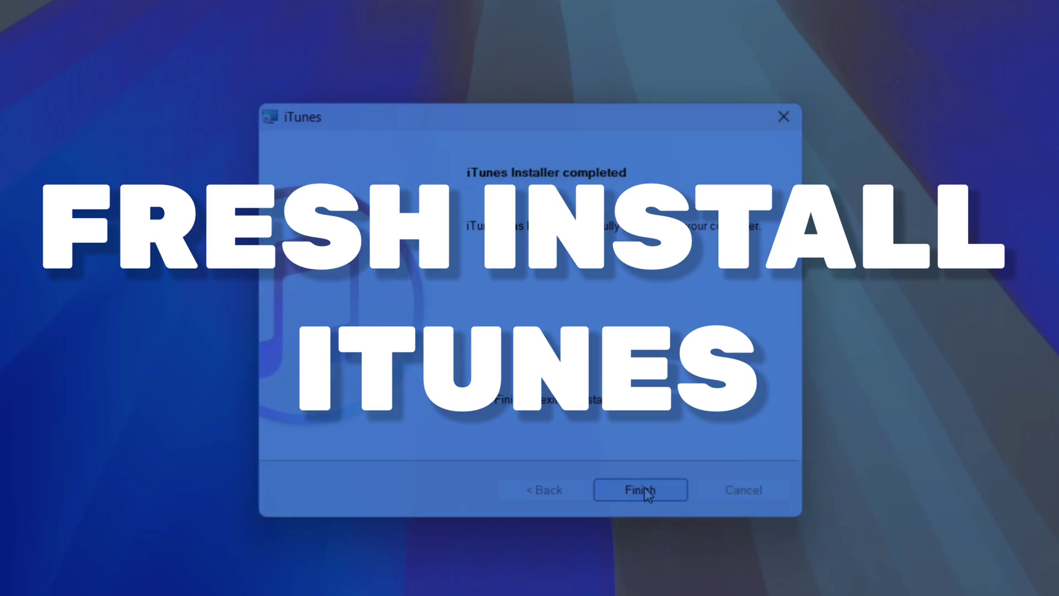
{"action": "left_click", "coordinate": [644, 488]}
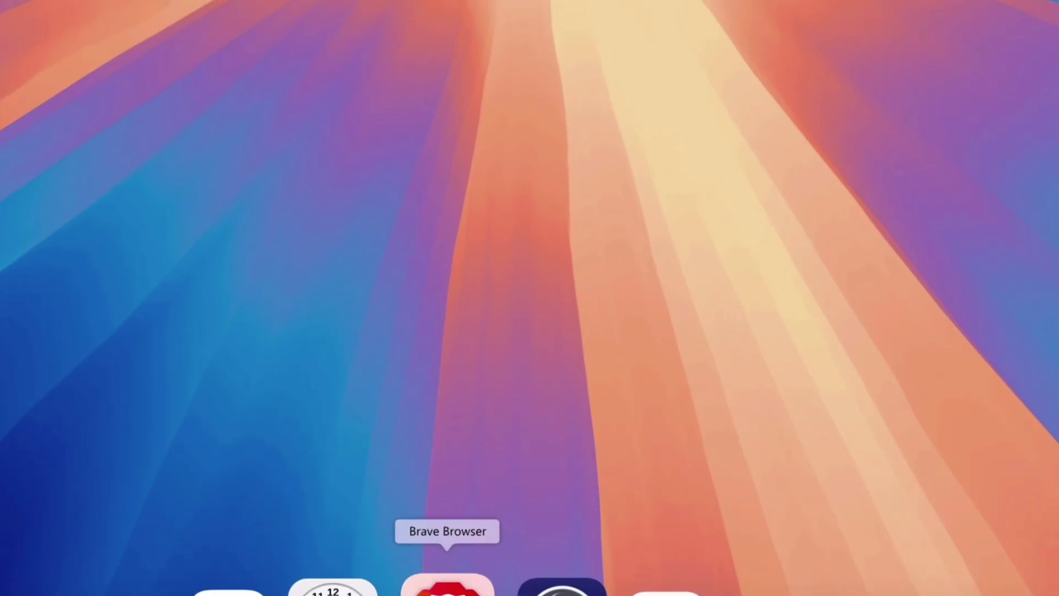
Launch the downloaded iloader MSI from Brave's recent downloads list
{"action": "mouse_move", "coordinate": [458, 543]}
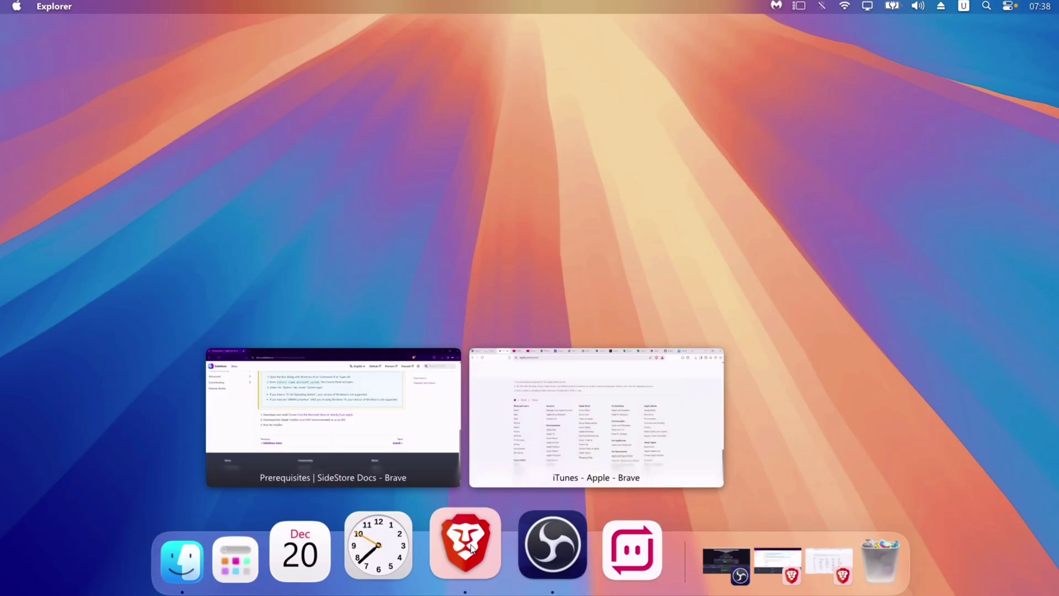
{"action": "left_click", "coordinate": [424, 432]}
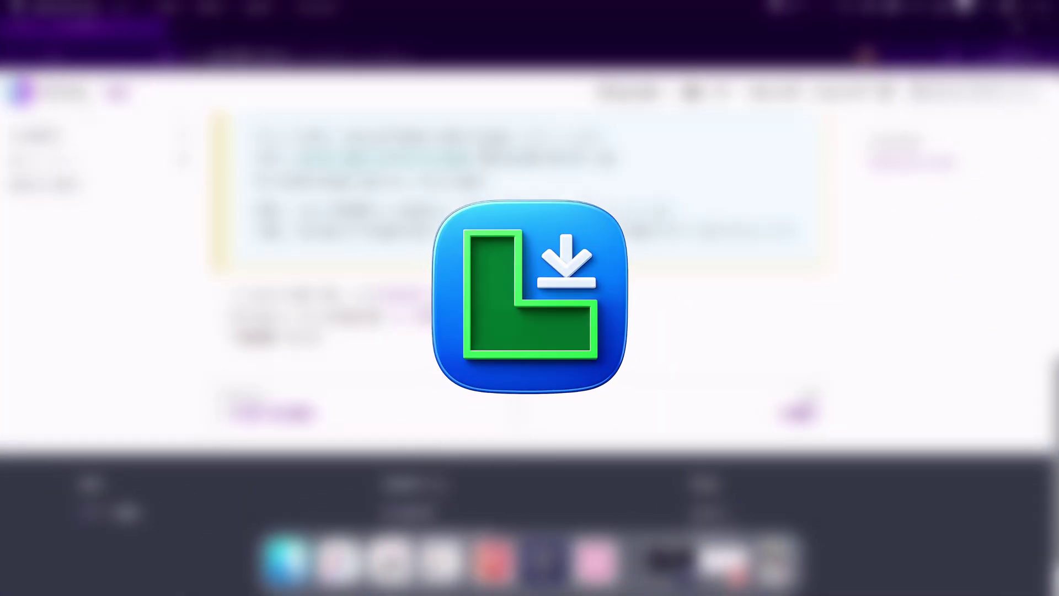
{"action": "left_click", "coordinate": [985, 56]}
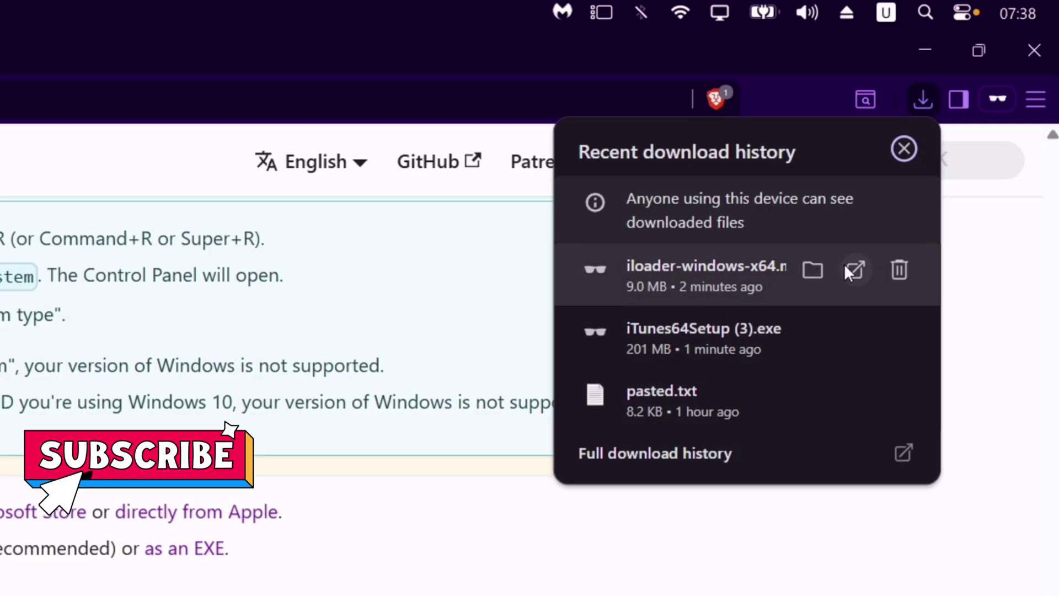
{"action": "left_click", "coordinate": [856, 269]}
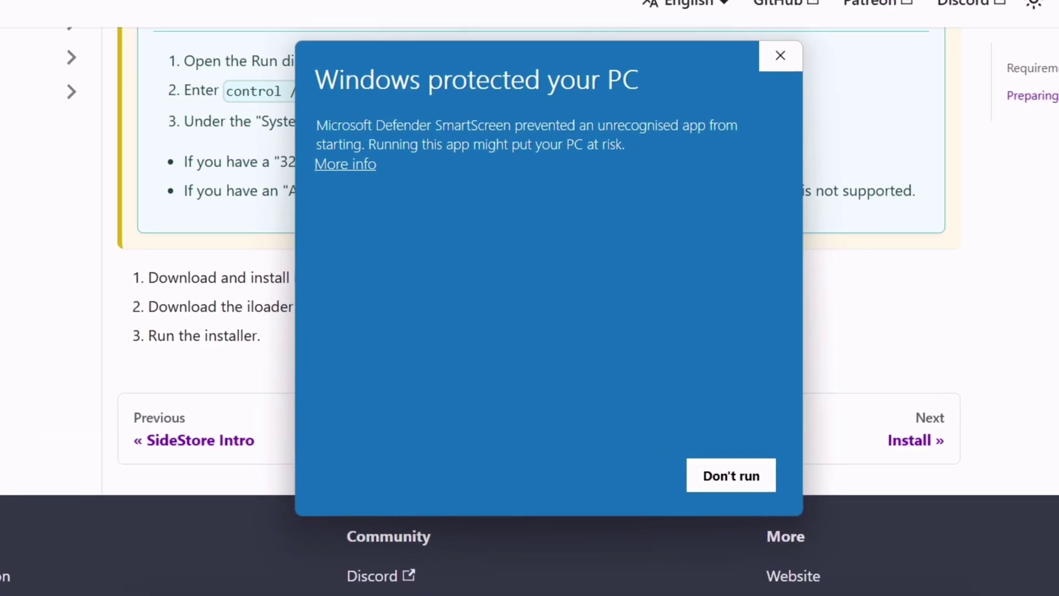
Bypass the SmartScreen warning with Run anyway and install iloader to the default folder
{"action": "left_click", "coordinate": [346, 164]}
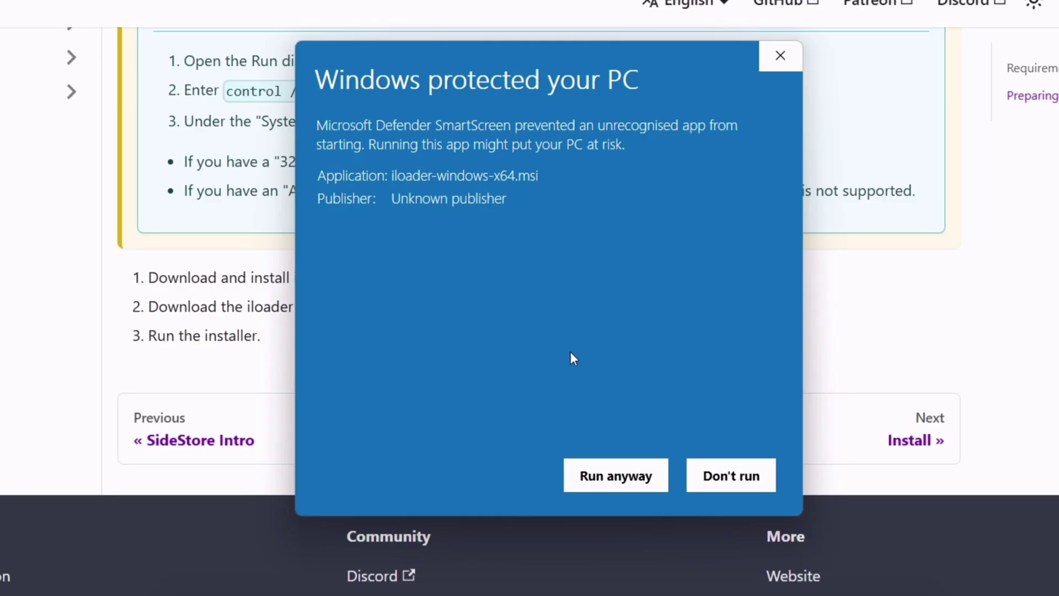
{"action": "left_click", "coordinate": [625, 475]}
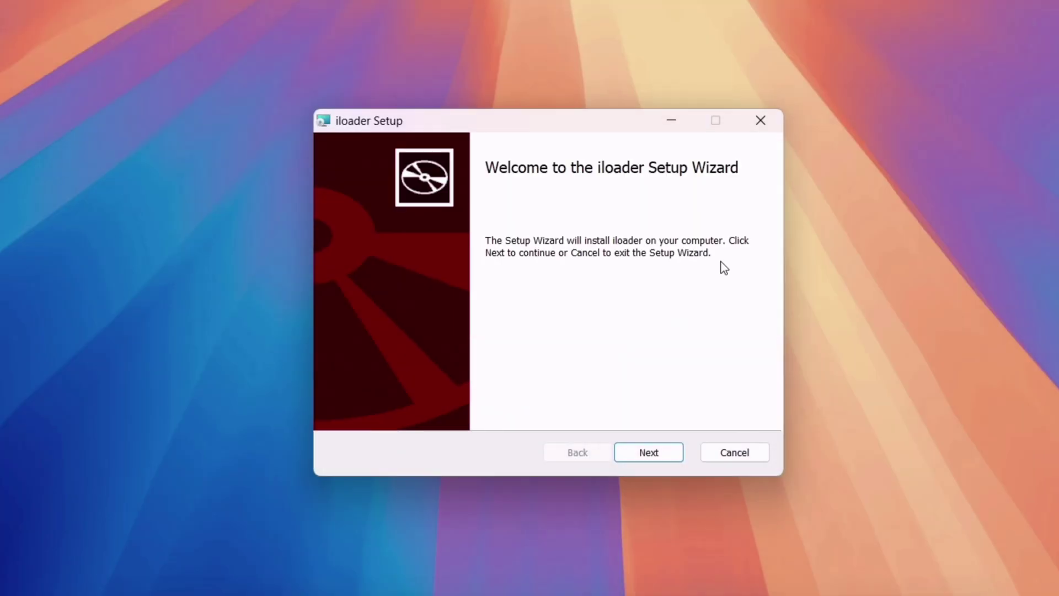
{"action": "left_click", "coordinate": [666, 450]}
{"action": "left_click", "coordinate": [666, 450]}
{"action": "left_click", "coordinate": [666, 450]}
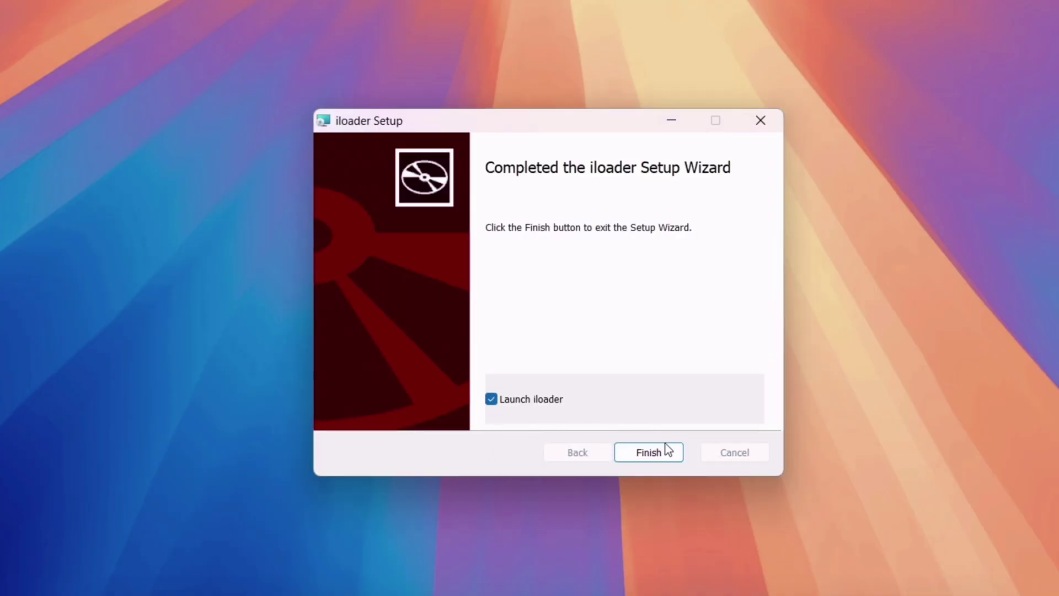
Launch iloader, detect the connected iPhone, and sign in with the Apple ID and two-factor code
{"action": "left_click", "coordinate": [666, 450]}
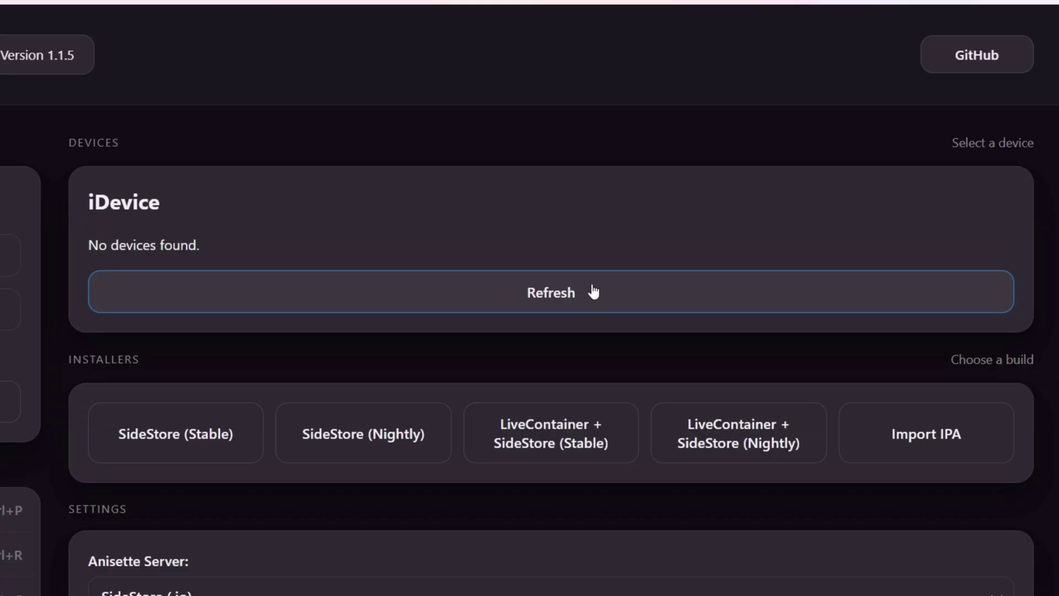
{"action": "left_click", "coordinate": [654, 262]}
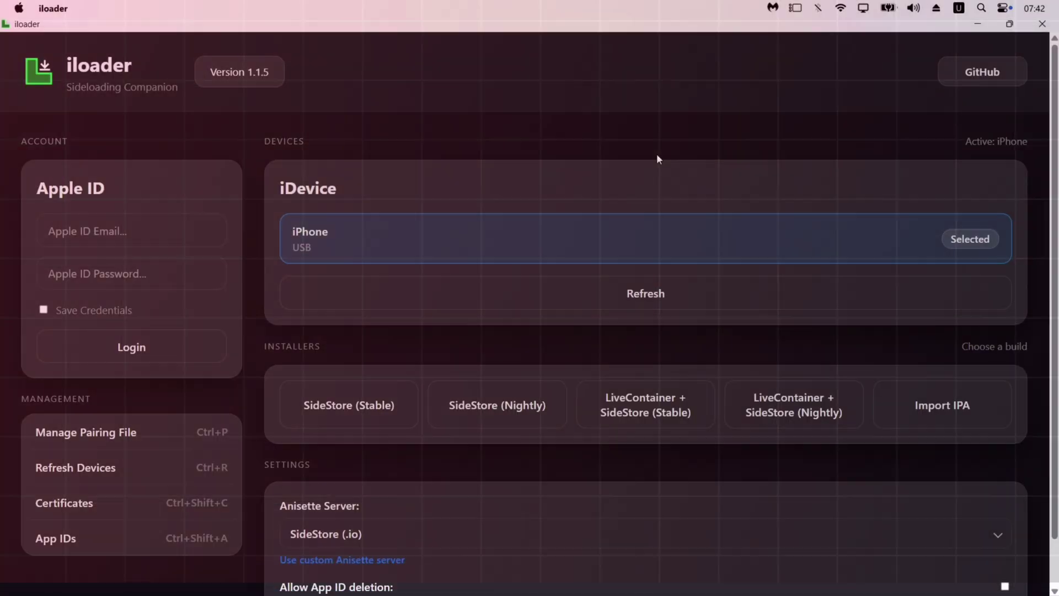
{"action": "left_click", "coordinate": [131, 230]}
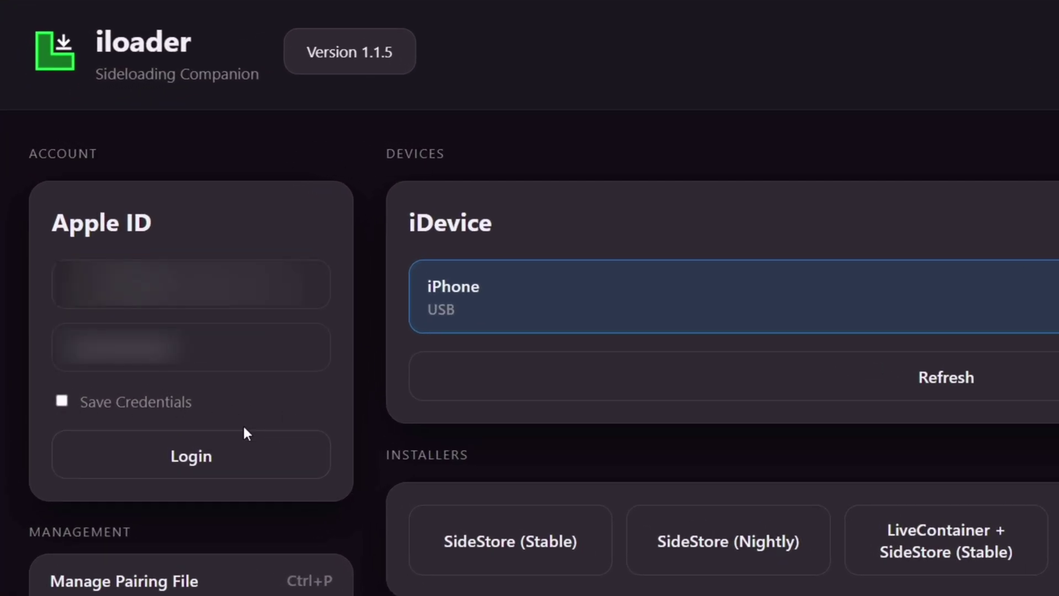
{"action": "left_click", "coordinate": [193, 456]}
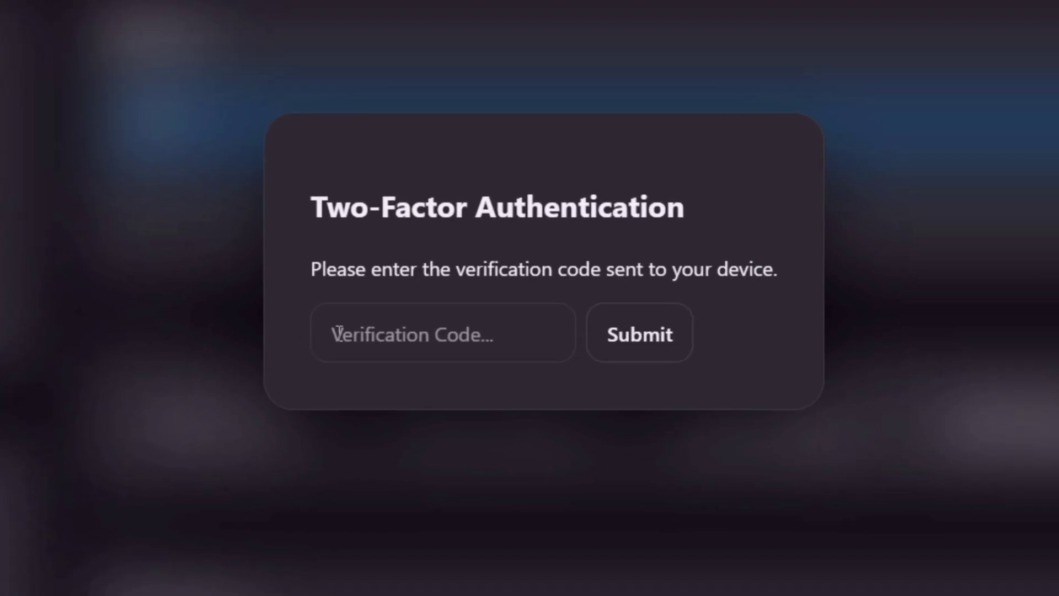
{"action": "left_click", "coordinate": [406, 339]}
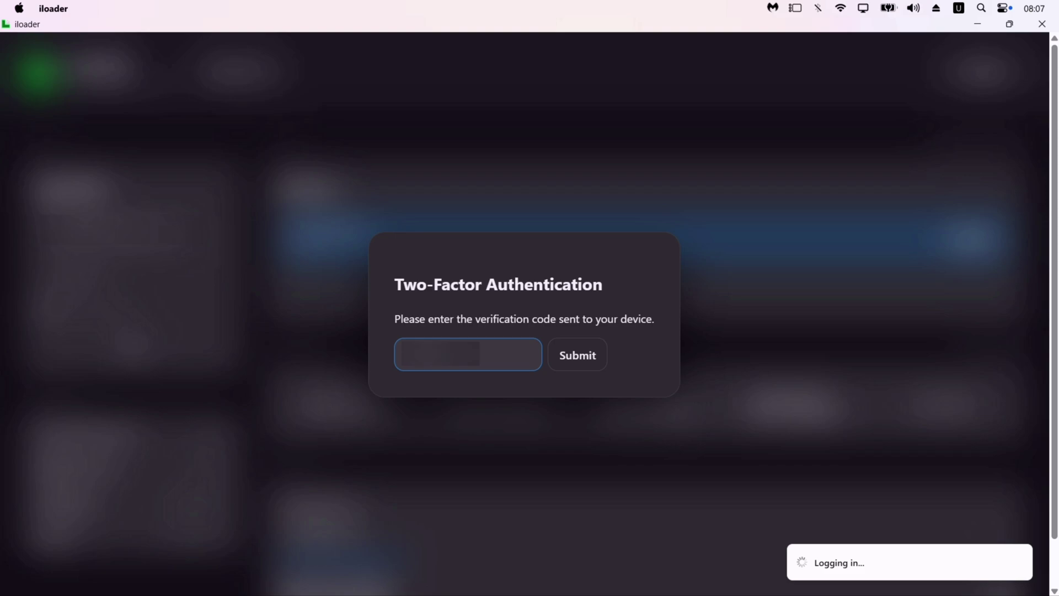
{"action": "left_click", "coordinate": [640, 333]}
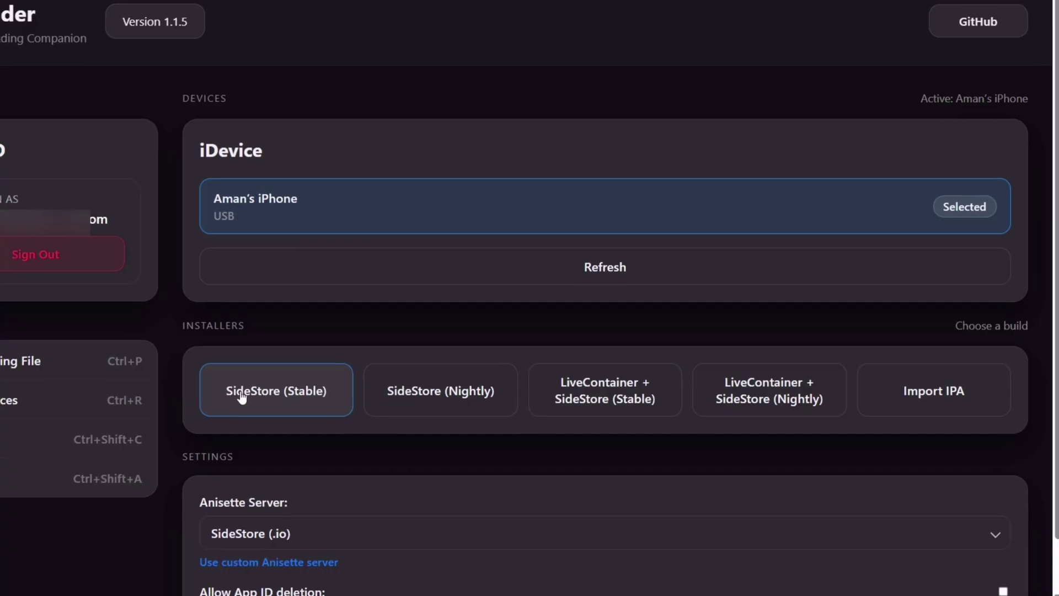
Attempt the SideStore (Stable) install, then revoke both development certificates in Manage Certificates
{"action": "left_click", "coordinate": [318, 404]}
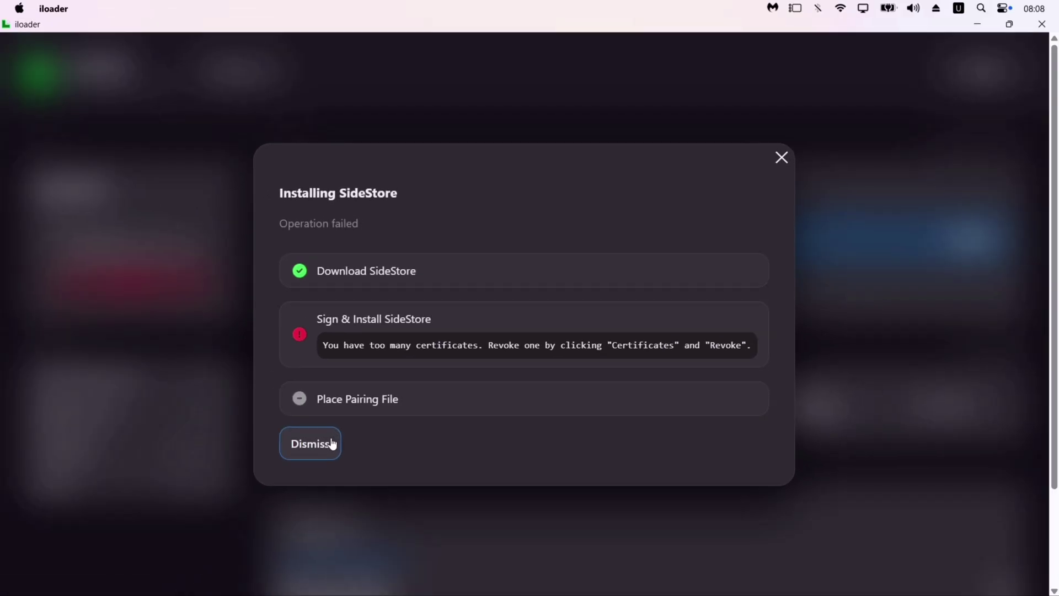
{"action": "left_click", "coordinate": [332, 443]}
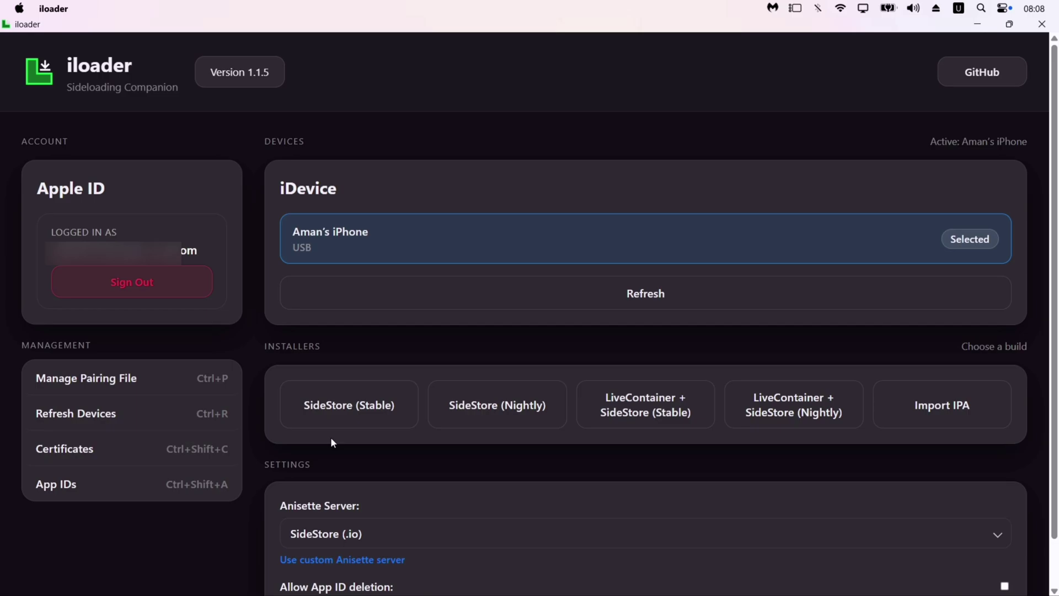
{"action": "left_click", "coordinate": [140, 403]}
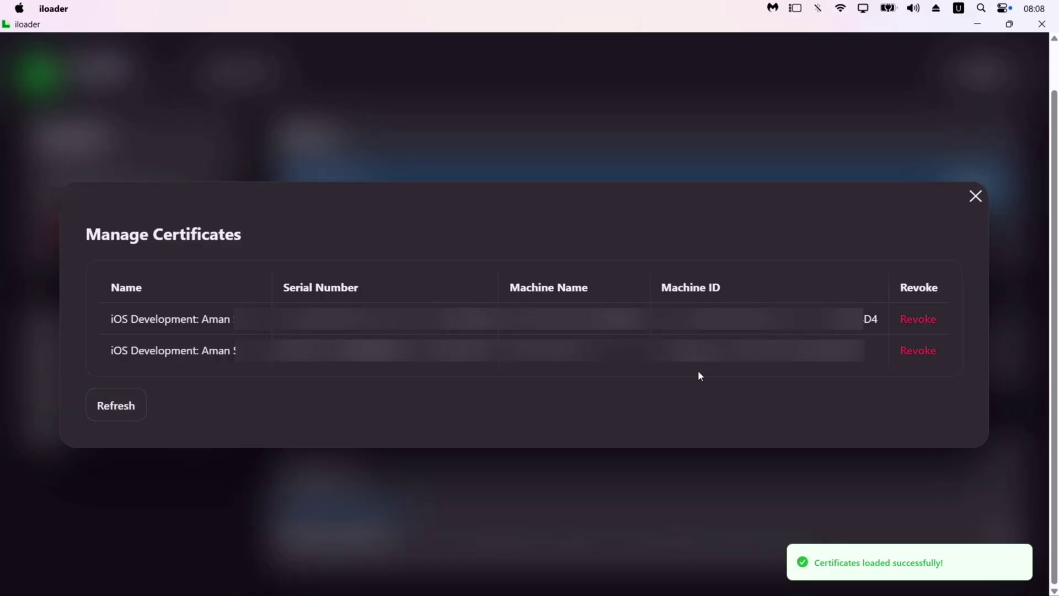
{"action": "left_click", "coordinate": [927, 321]}
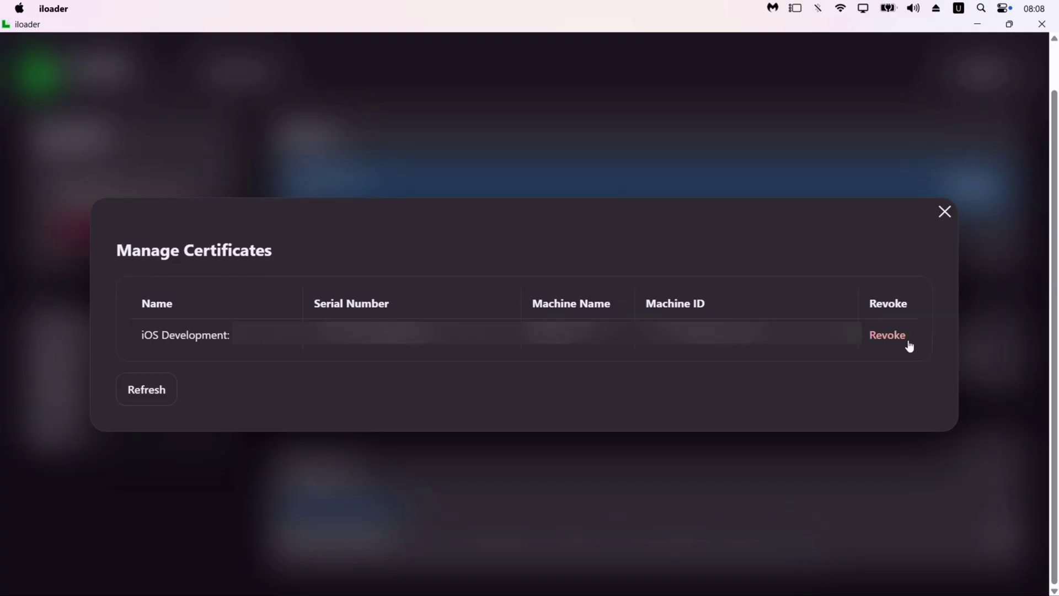
{"action": "left_click", "coordinate": [908, 342]}
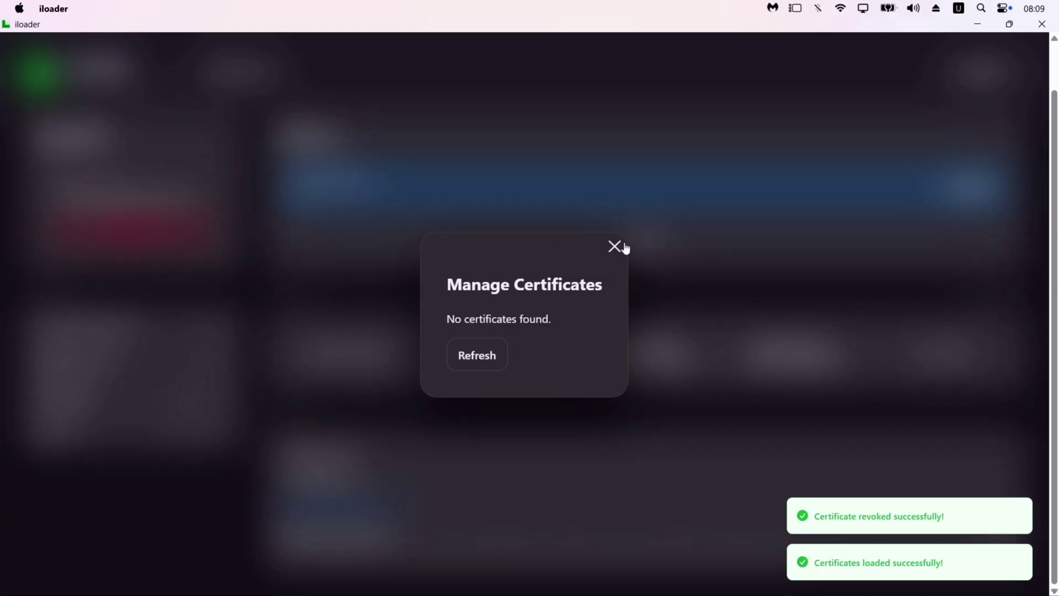
{"action": "left_click", "coordinate": [625, 247]}
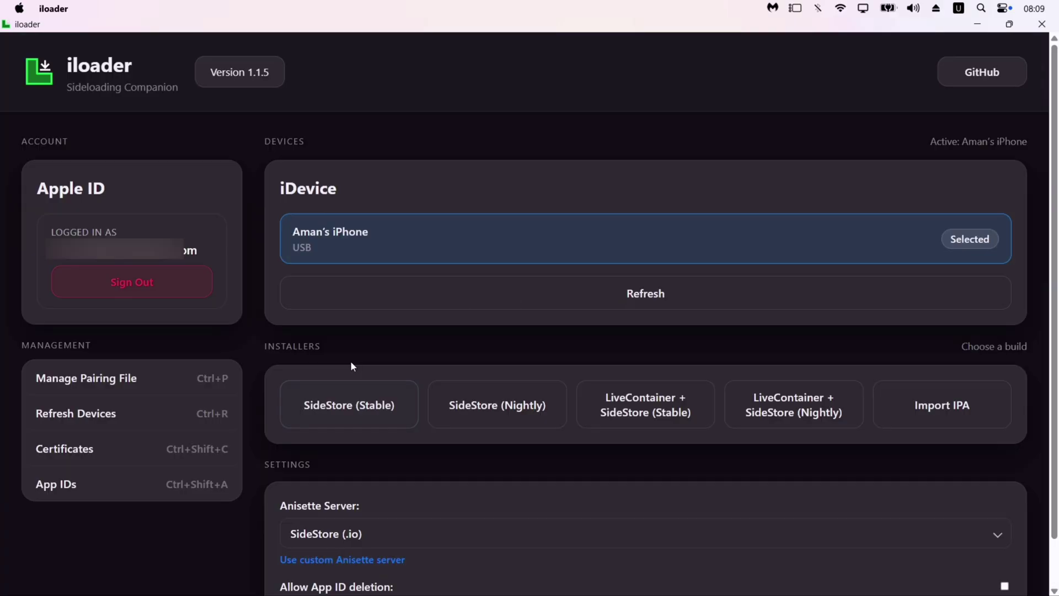
Retry installing SideStore (Stable) from iloader's Installers list
{"action": "left_click", "coordinate": [354, 414]}
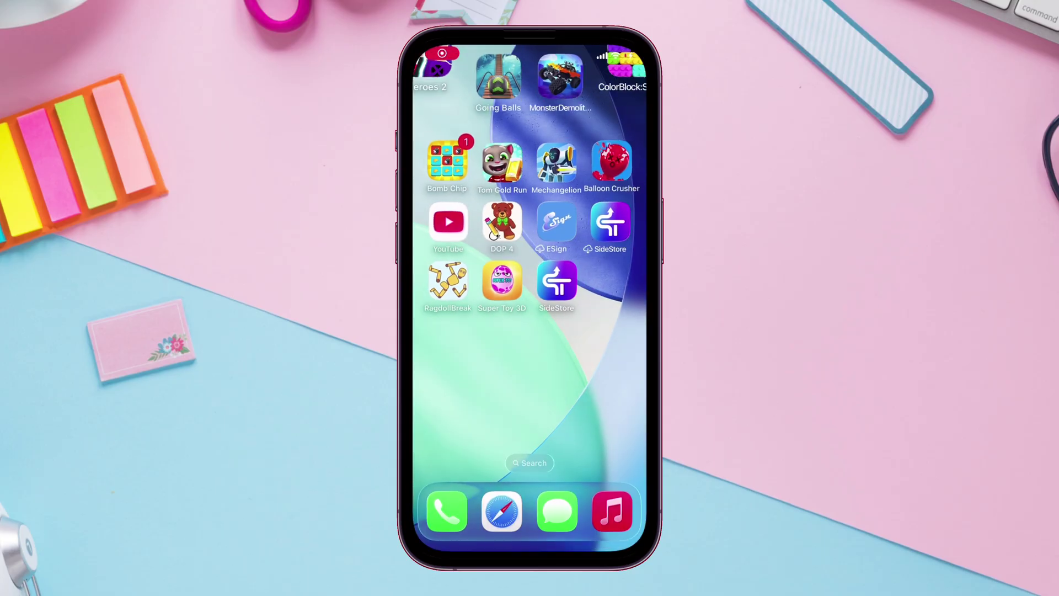
Open SideStore and sign in from its Settings with the Apple ID and six-digit verification code
{"action": "left_click", "coordinate": [557, 280]}
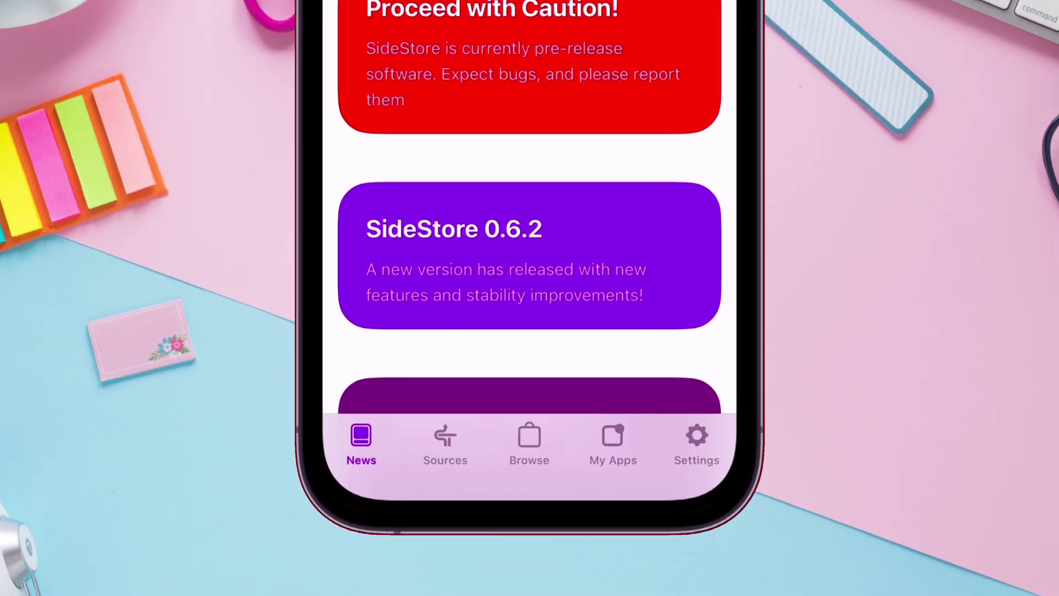
{"action": "left_click", "coordinate": [643, 559]}
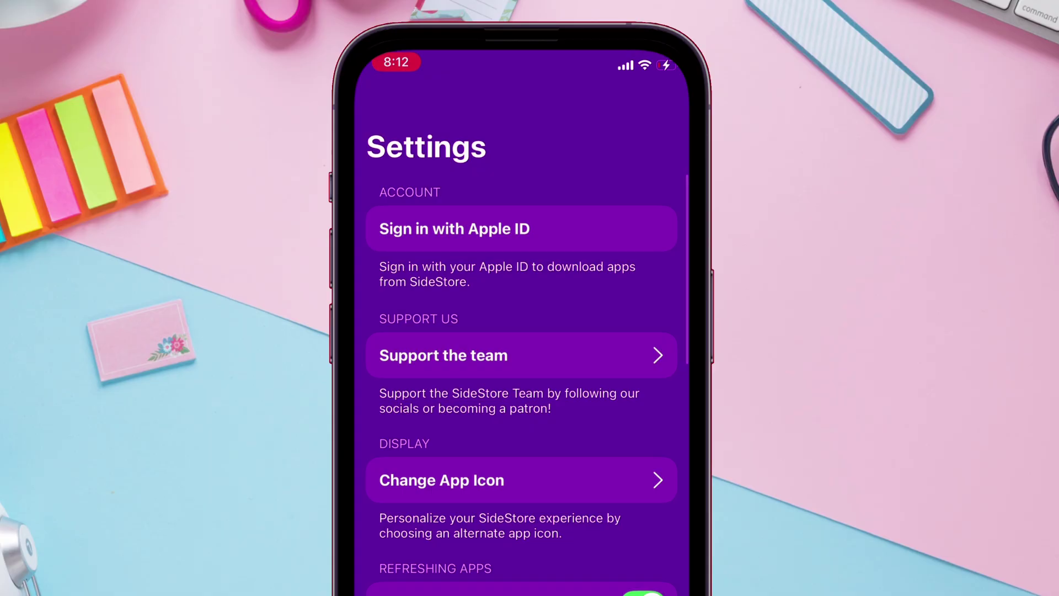
{"action": "left_click", "coordinate": [516, 224]}
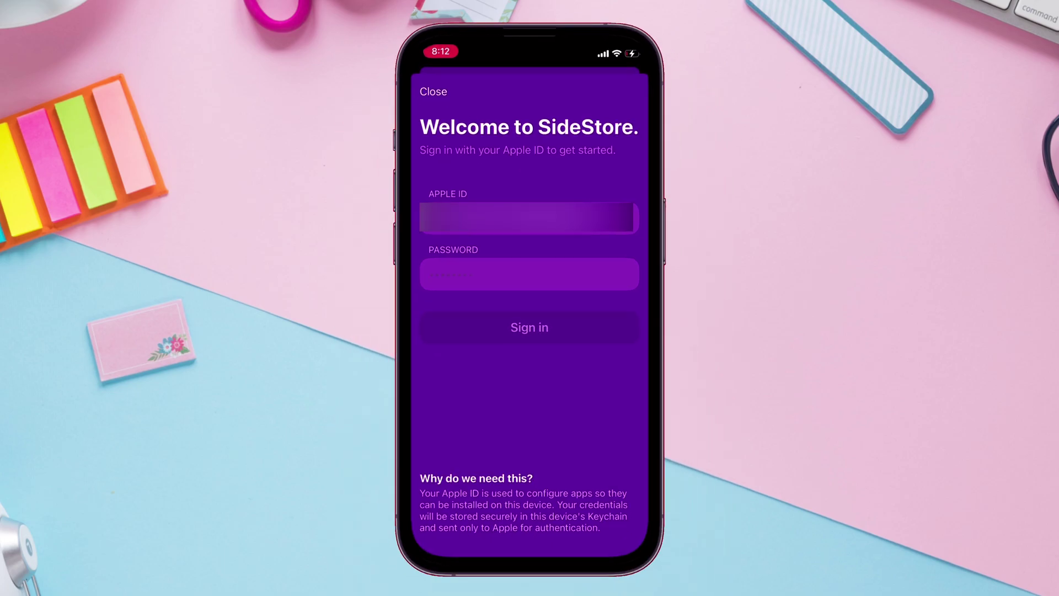
{"action": "left_click", "coordinate": [528, 327]}
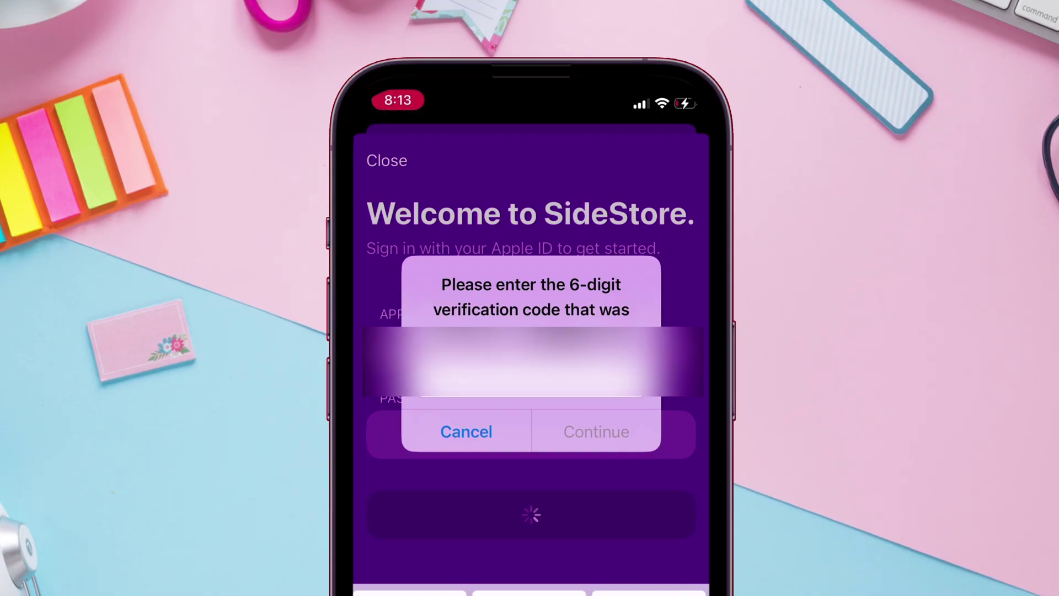
{"action": "type", "text": "3"}
{"action": "left_click", "coordinate": [596, 431]}
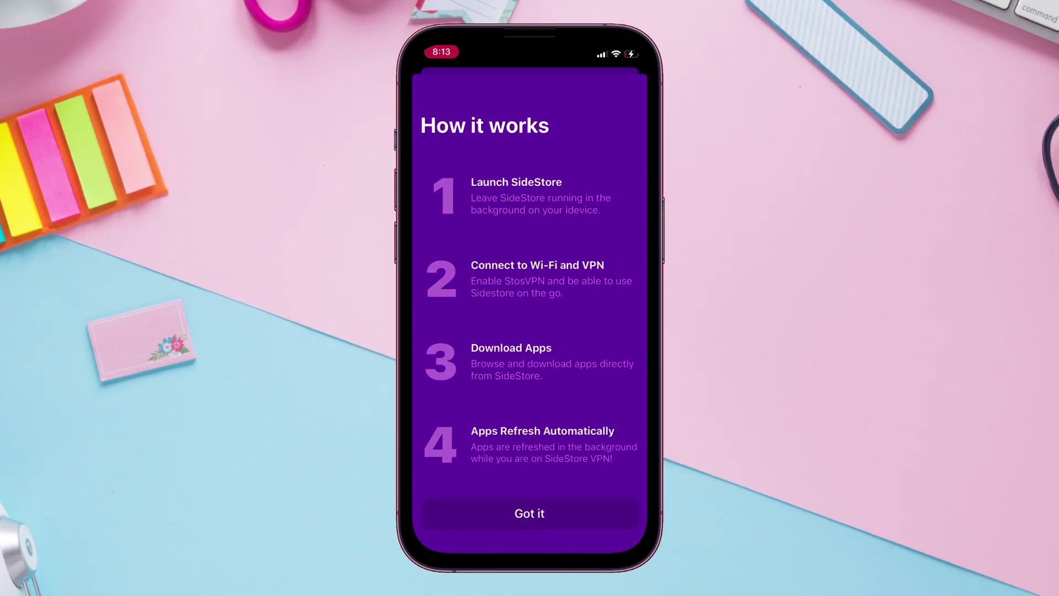
Dismiss the intro and refresh SideStore's 7-day signing from My Apps
{"action": "left_click", "coordinate": [529, 513]}
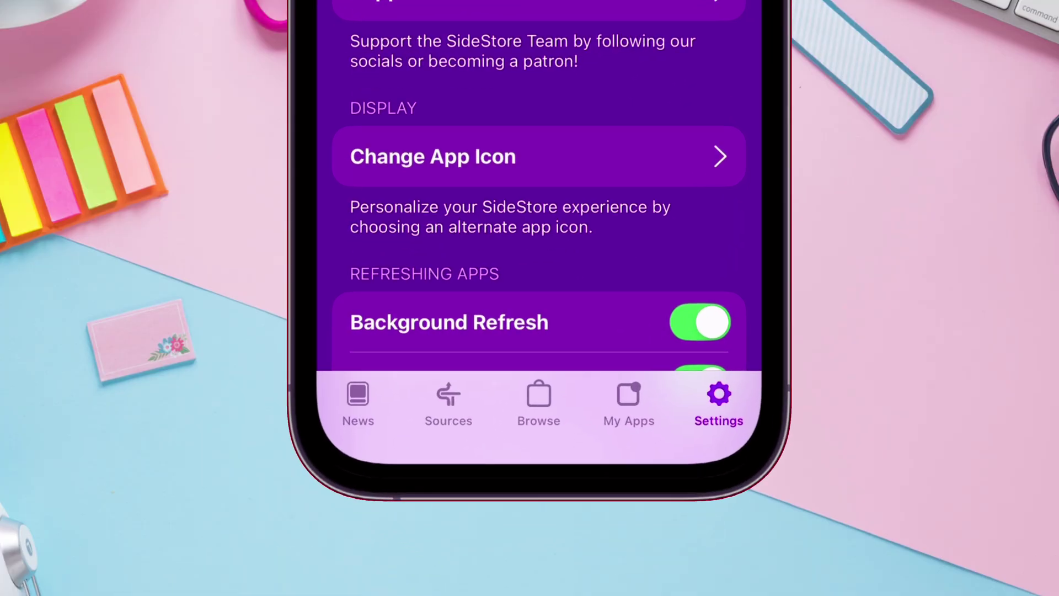
{"action": "left_click", "coordinate": [576, 519]}
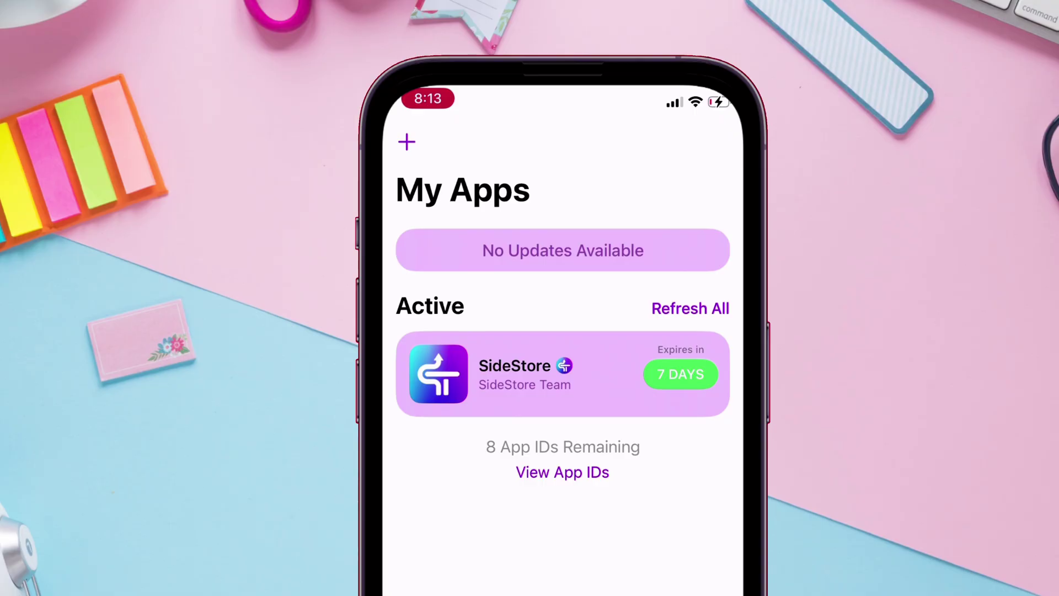
{"action": "left_click", "coordinate": [680, 374]}
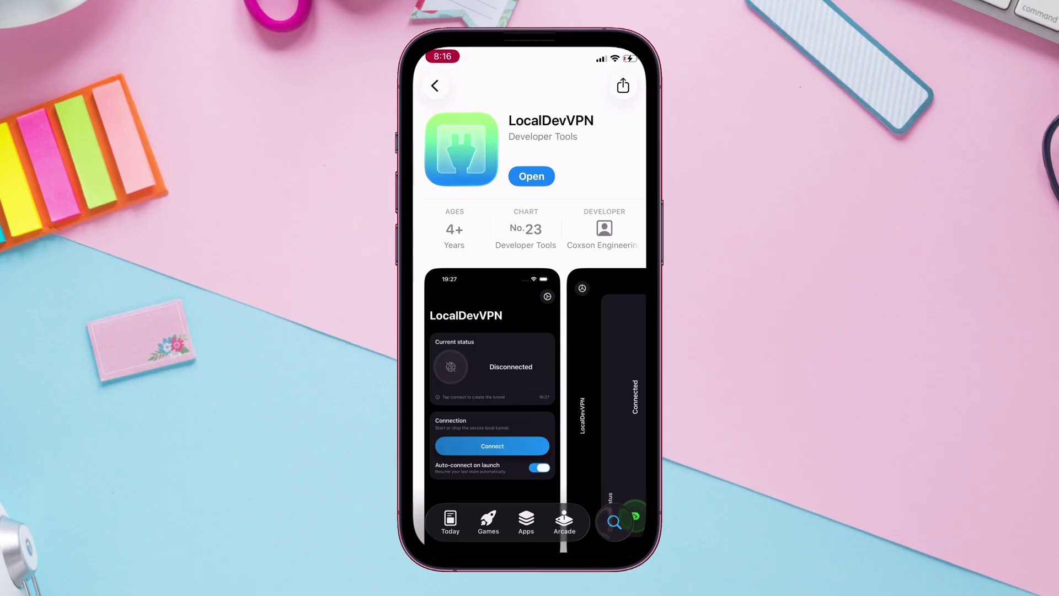
Launch LocalDevVPN, connect its tunnel, and allow the VPN configuration
{"action": "left_click", "coordinate": [531, 176]}
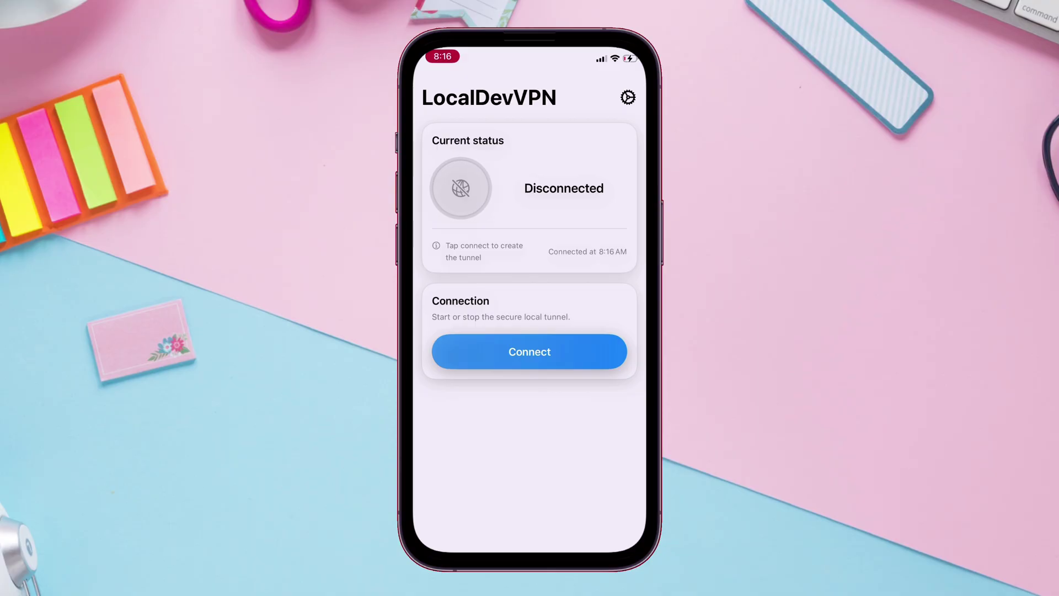
{"action": "left_click", "coordinate": [538, 351]}
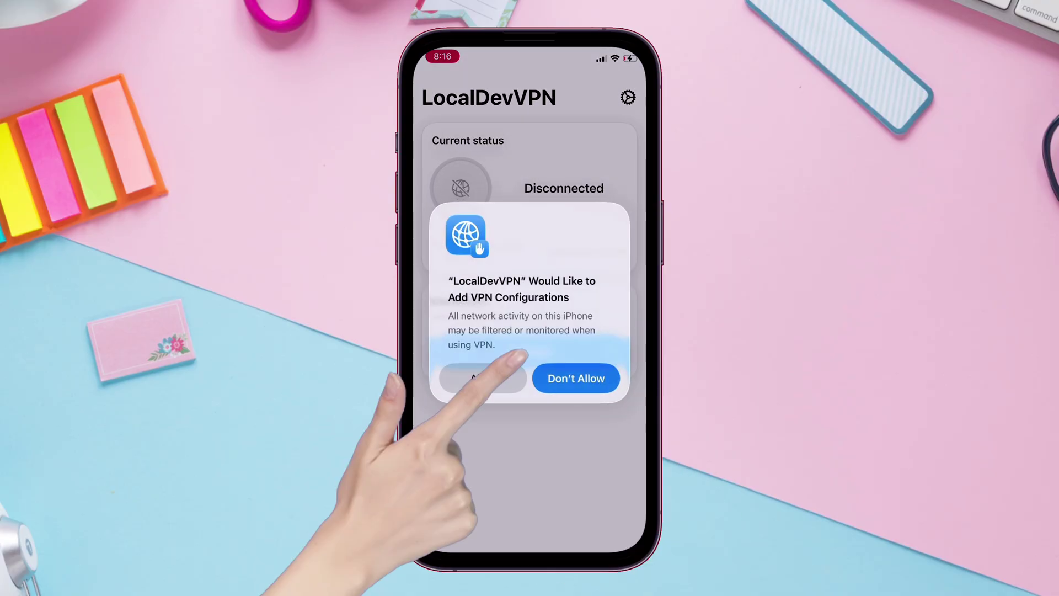
{"action": "left_click", "coordinate": [486, 379]}
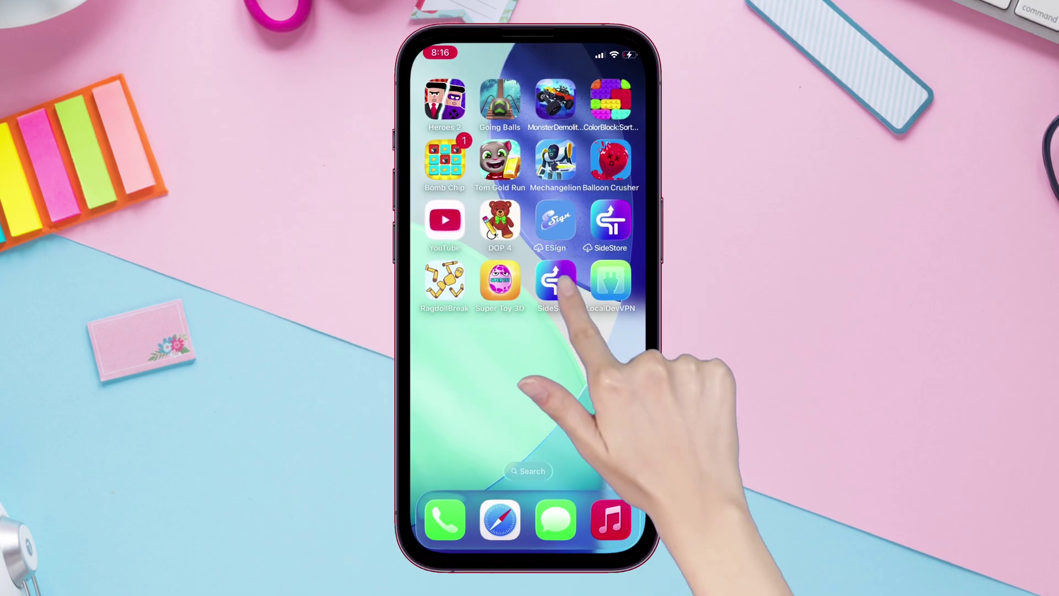
Open SideStore to see its My Apps list with 7 days until expiry
{"action": "left_click", "coordinate": [557, 279]}
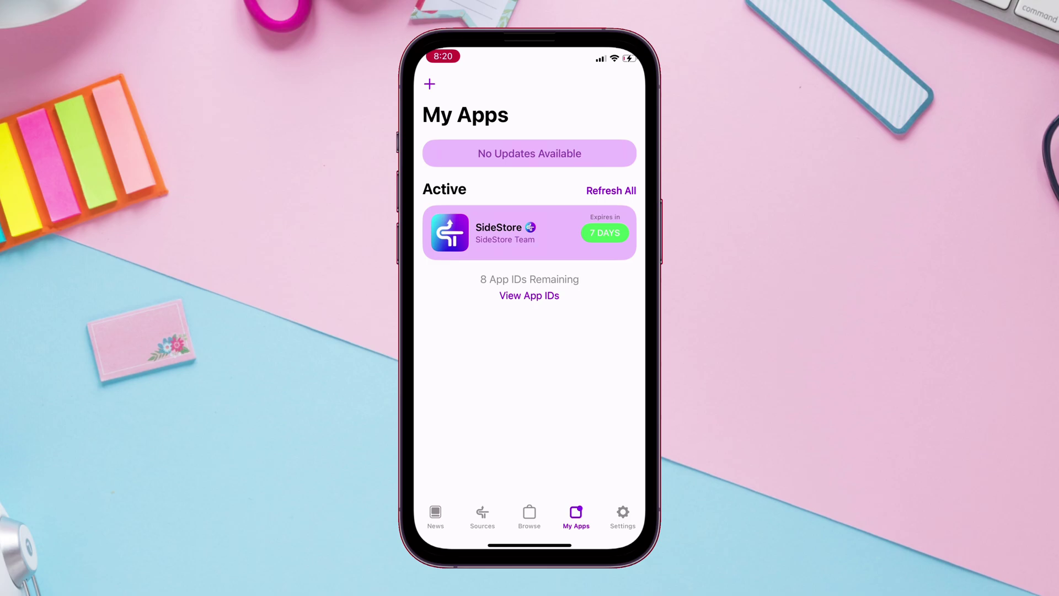
Sideload Non-Jailbroken 2.ipa from the Recents file picker in My Apps
{"action": "left_click", "coordinate": [429, 84]}
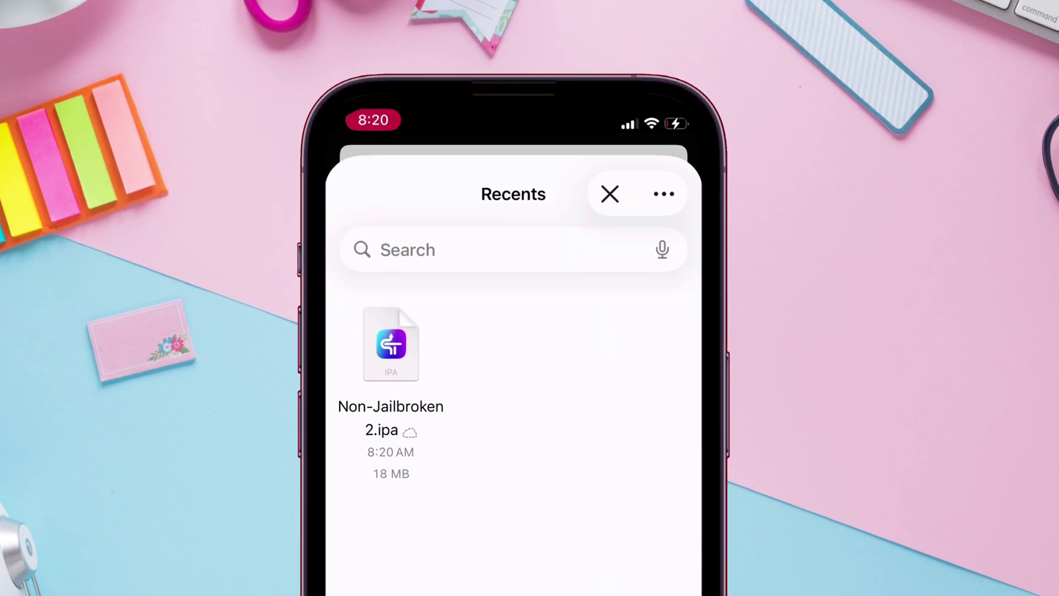
{"action": "left_click", "coordinate": [389, 344]}
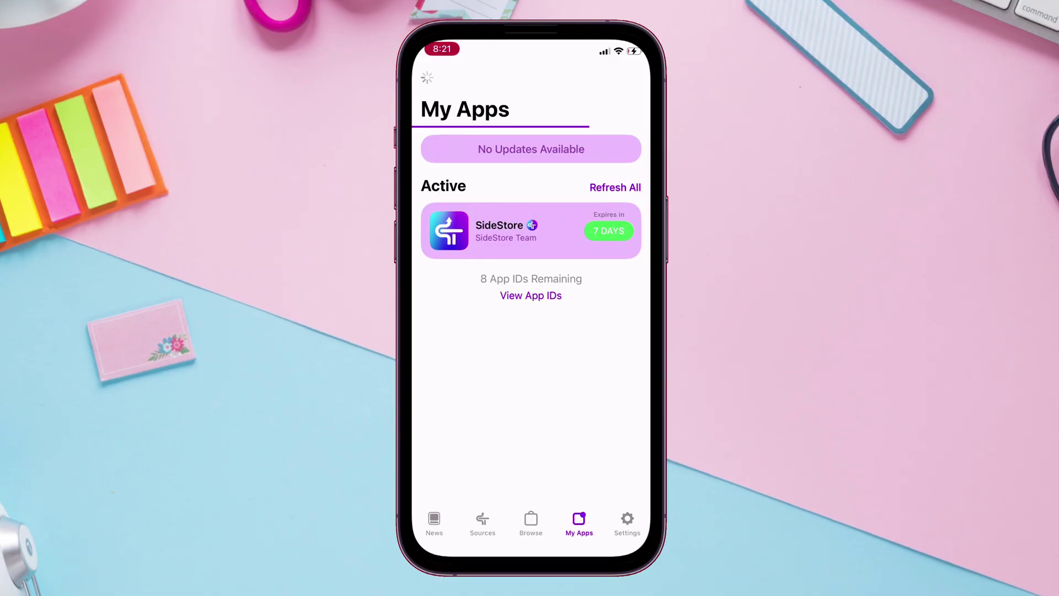
Launch DolphiniOS from the home screen, agree to analytics, and acknowledge the note
{"action": "left_click_drag", "start_coordinate": [530, 552], "coordinate": [531, 386]}
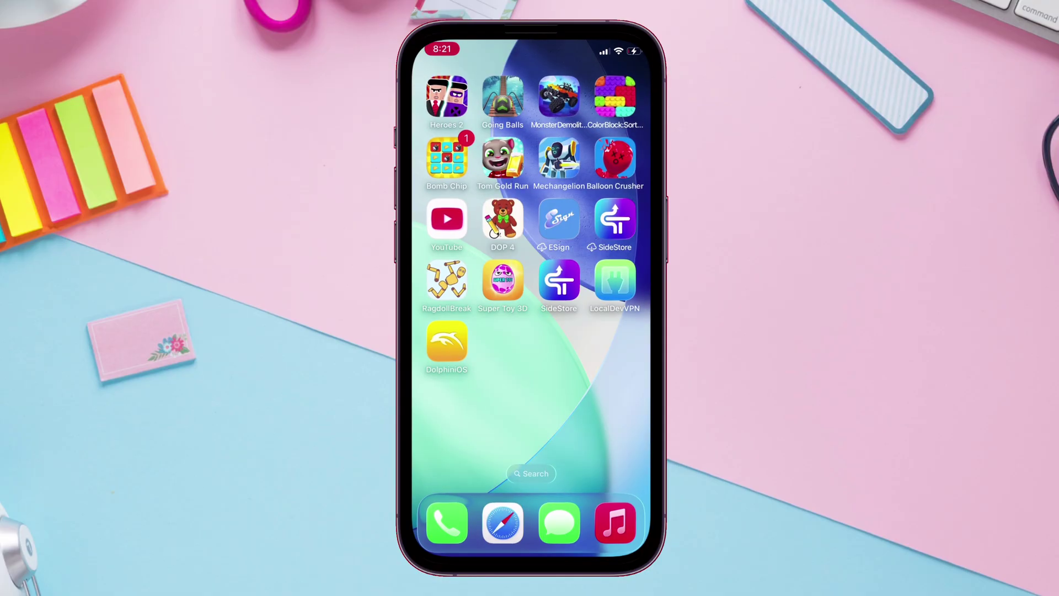
{"action": "left_click", "coordinate": [442, 343]}
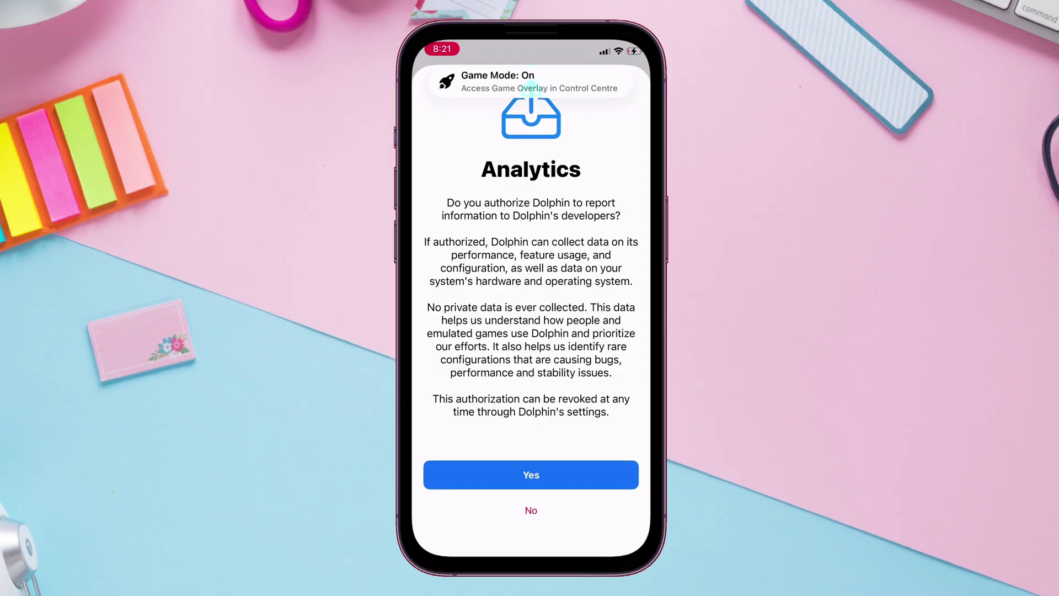
{"action": "left_click", "coordinate": [529, 473]}
{"action": "left_click", "coordinate": [530, 508]}
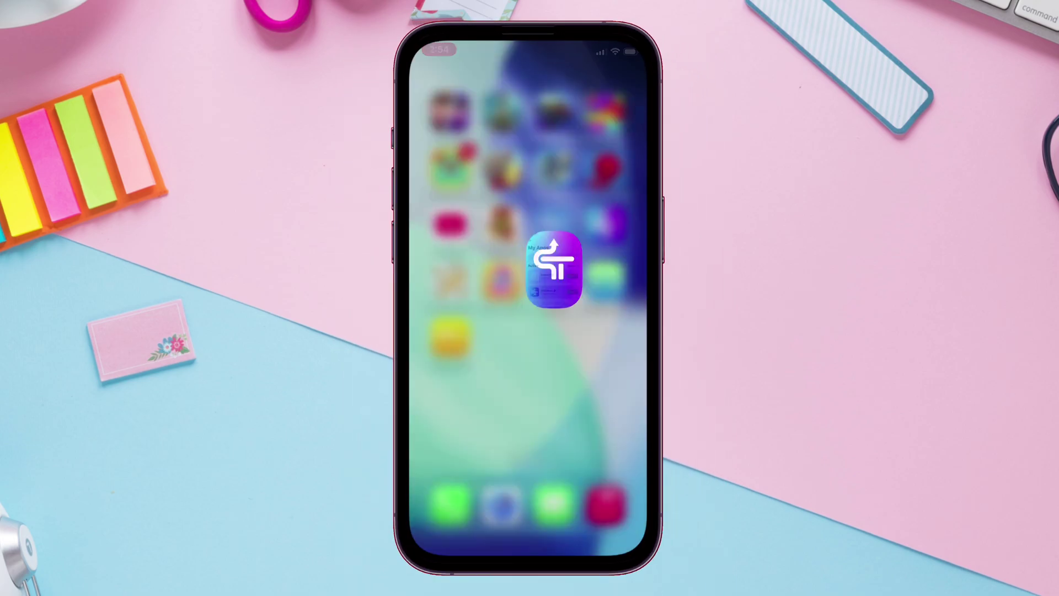
Open DolphiniOS from the home screen to its empty Software page
{"action": "left_click", "coordinate": [443, 340]}
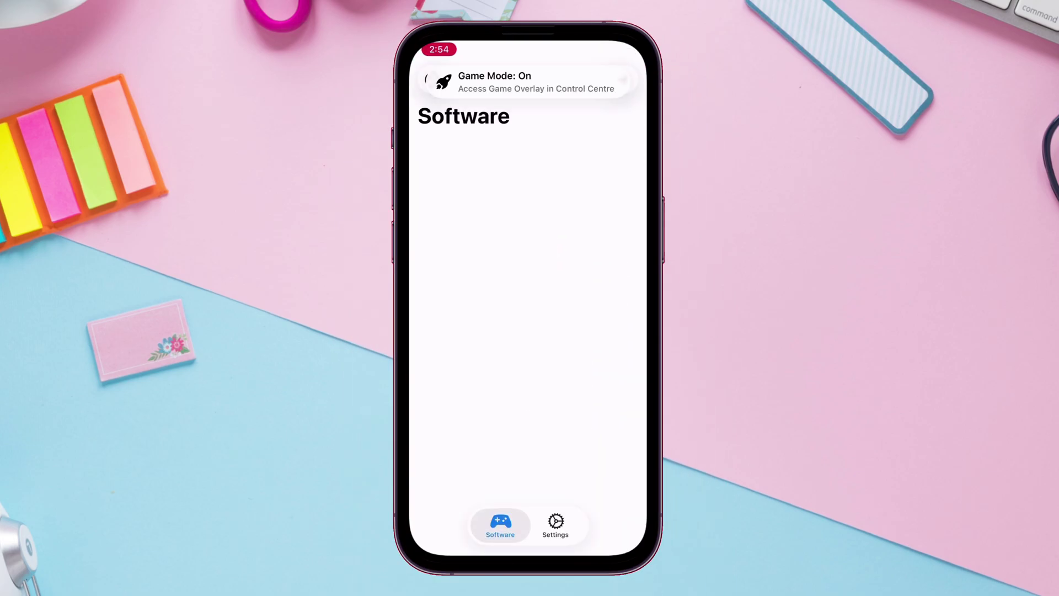